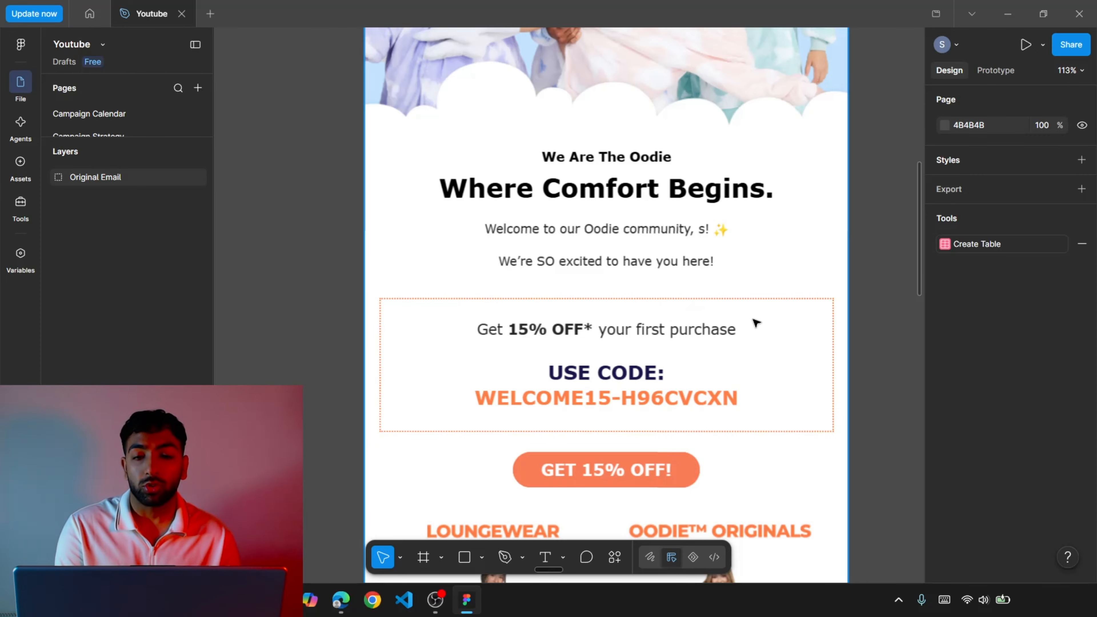
Review the original welcome email from the hero image through the product categories to the footer.
scroll(756, 322, "down", 15)
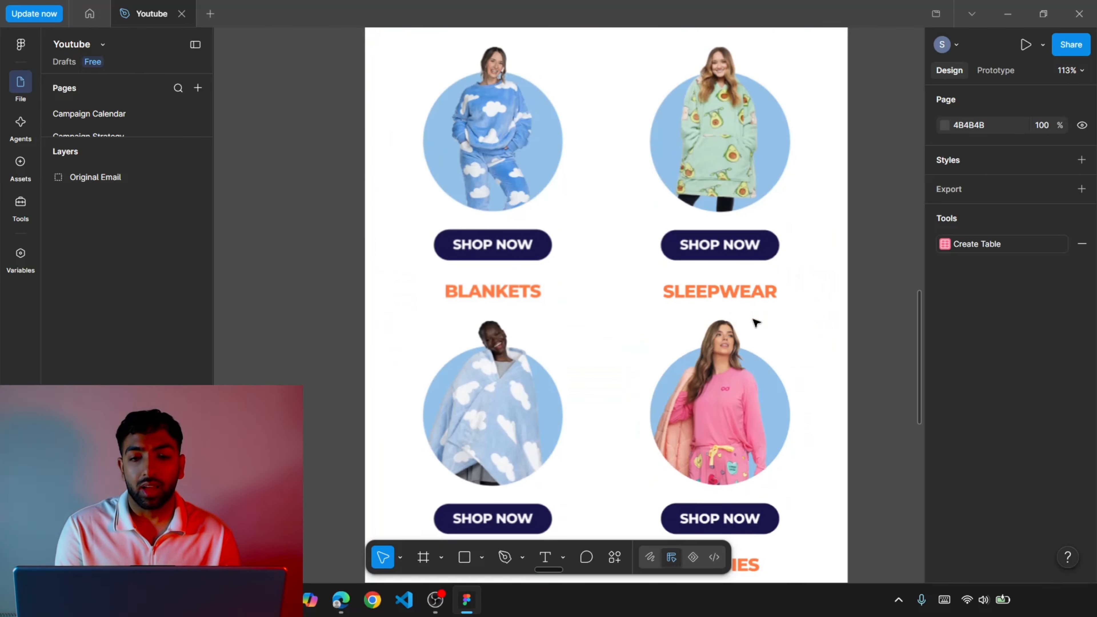
scroll(756, 322, "up", 5)
scroll(756, 322, "down", 12)
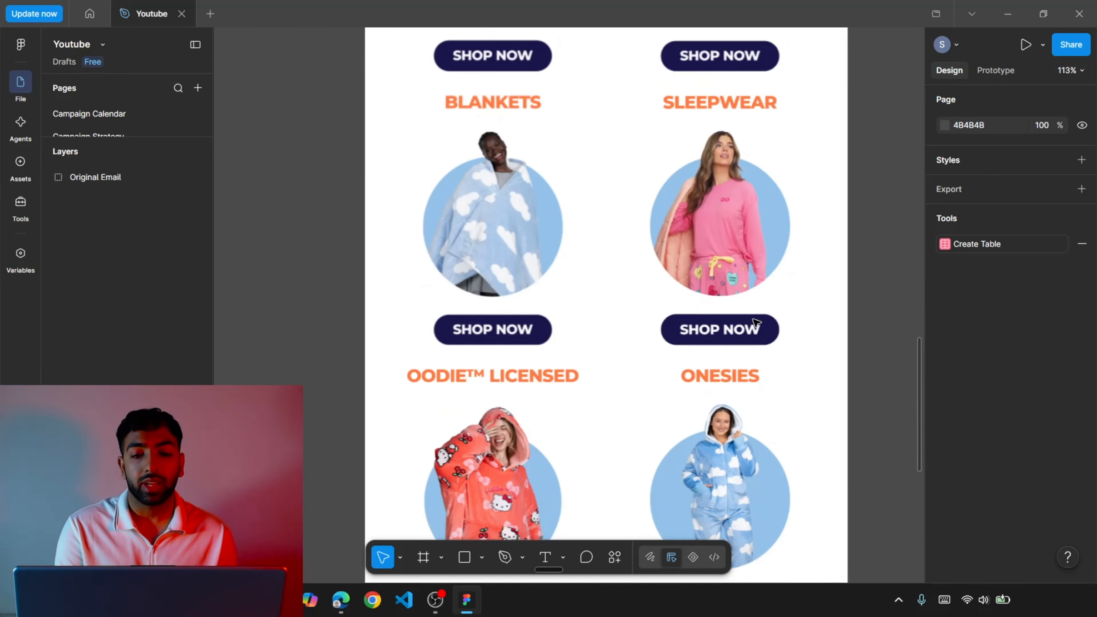
scroll(756, 322, "up", 2)
scroll(756, 322, "down", 5)
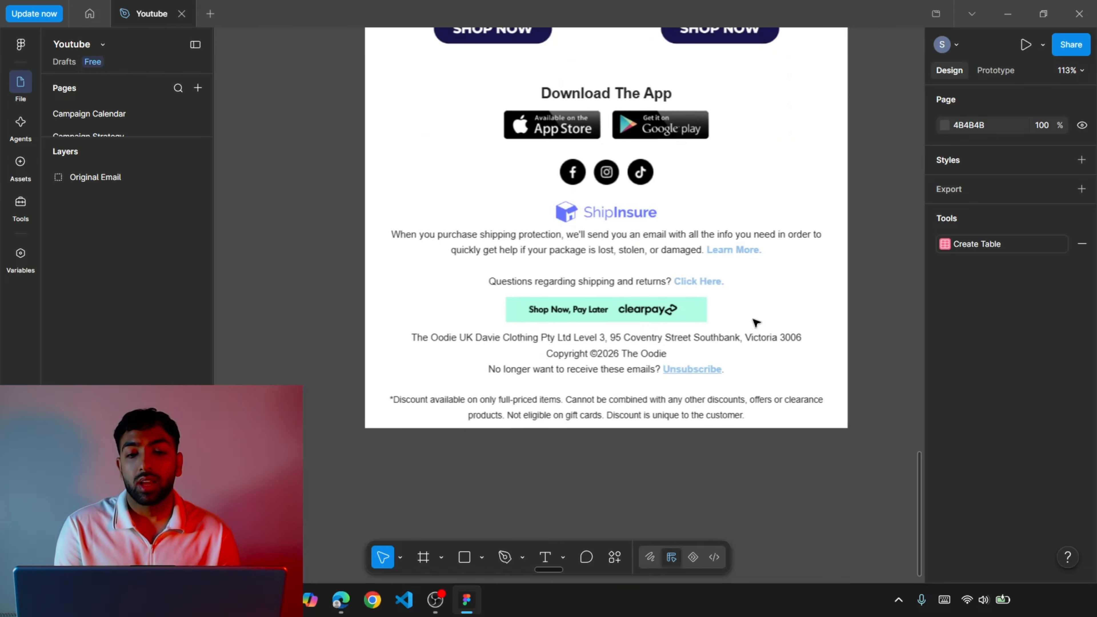
scroll(756, 323, "up", 3)
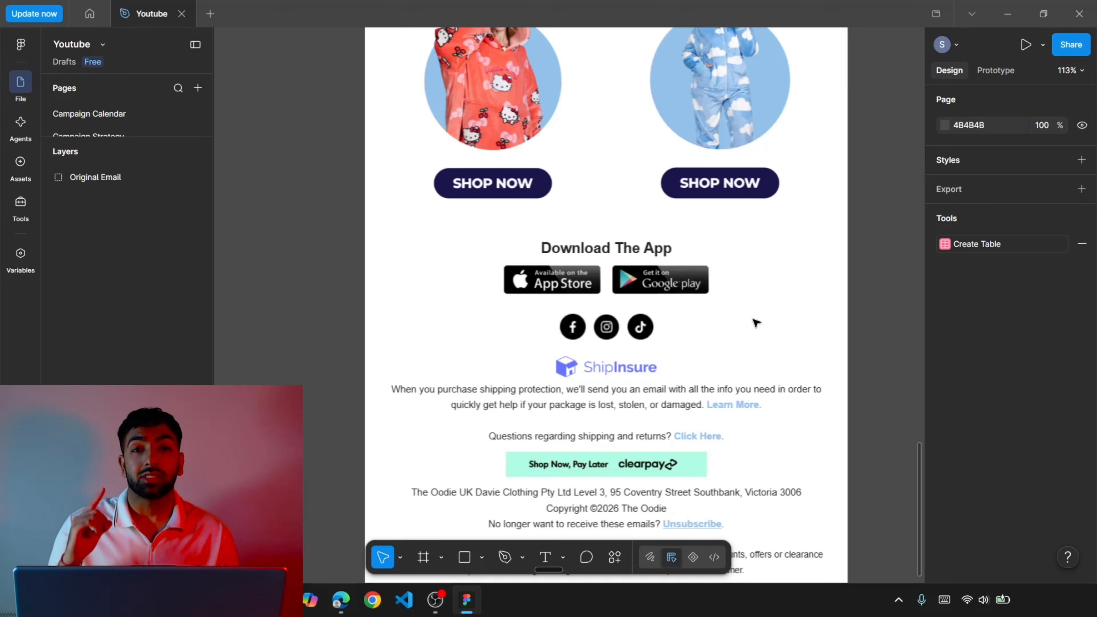
scroll(756, 323, "up", 20)
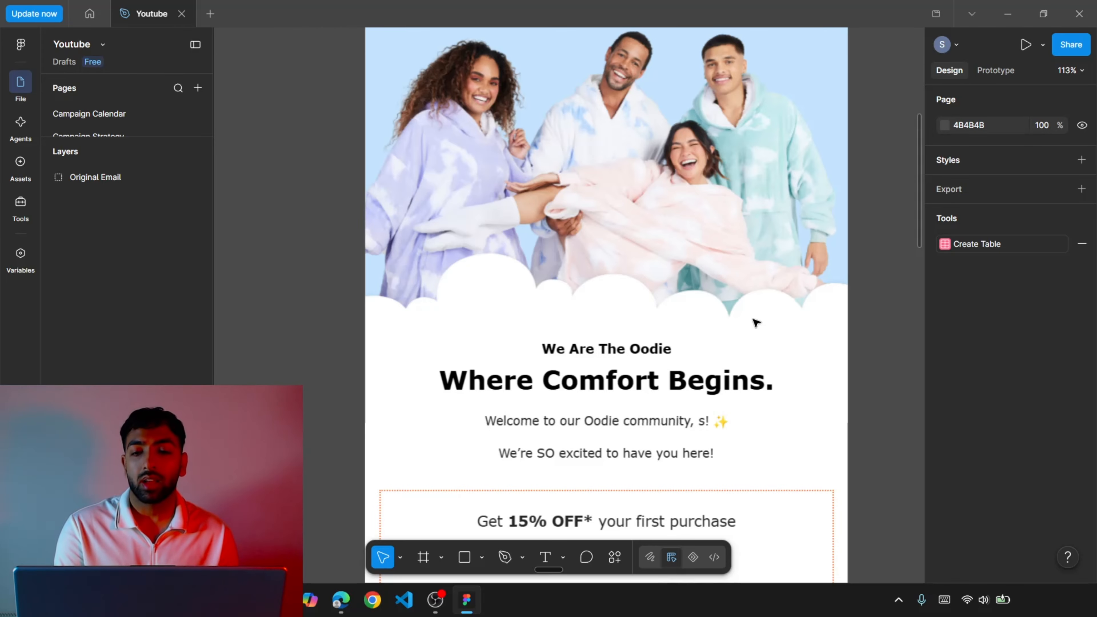
scroll(755, 323, "down", 5)
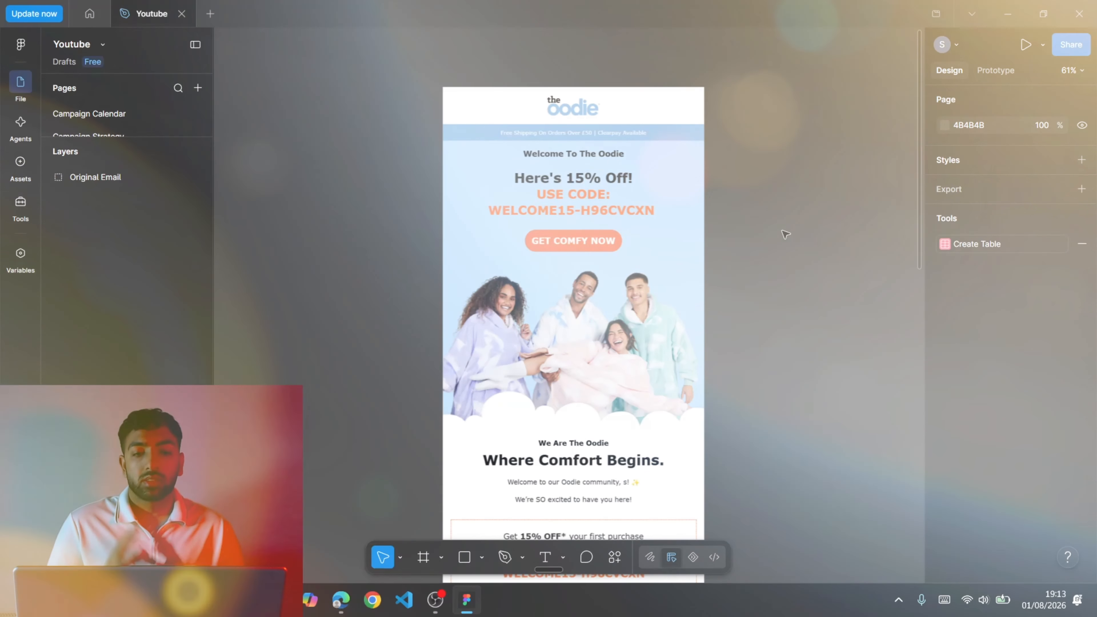
Draw a frame about 432 × 499 beside the original email, aligned with its top edge.
scroll(785, 235, "right", 5)
scroll(784, 236, "left", 3)
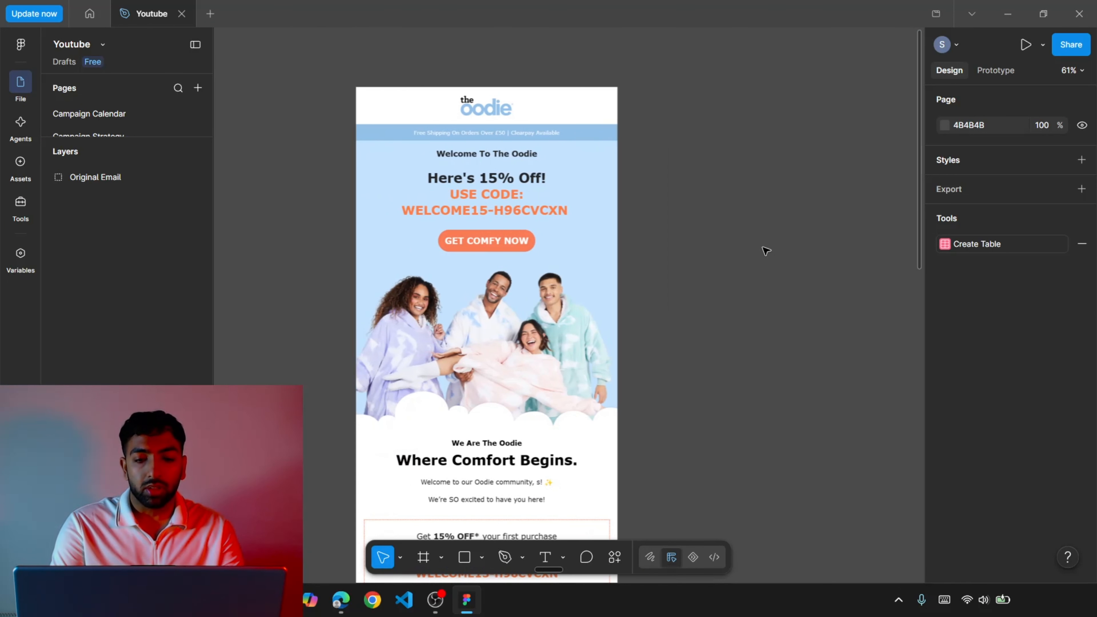
left_click(481, 558)
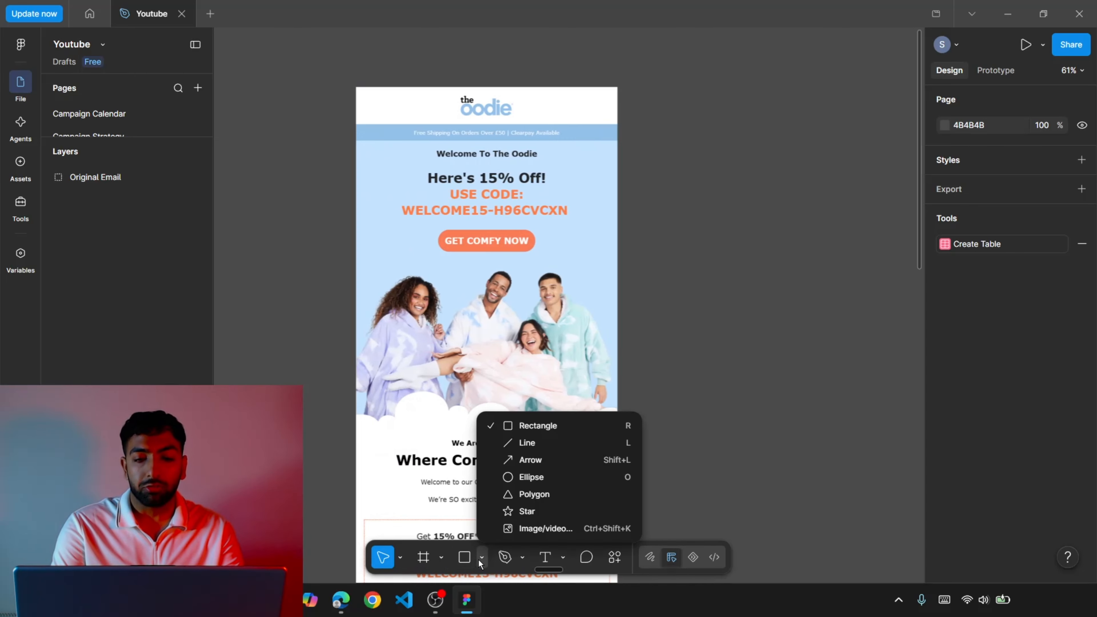
left_click(438, 563)
left_click(423, 558)
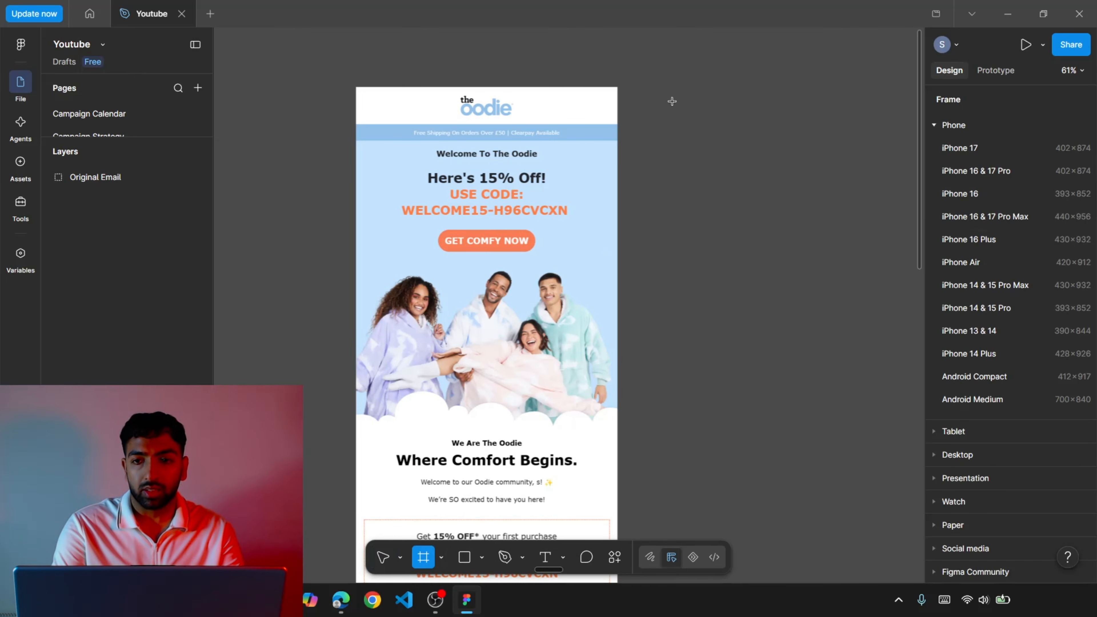
mouse_move(637, 85)
left_mouse_down()
mouse_move(780, 221)
mouse_move(824, 304)
left_mouse_up()
scroll(827, 304, "right", 1)
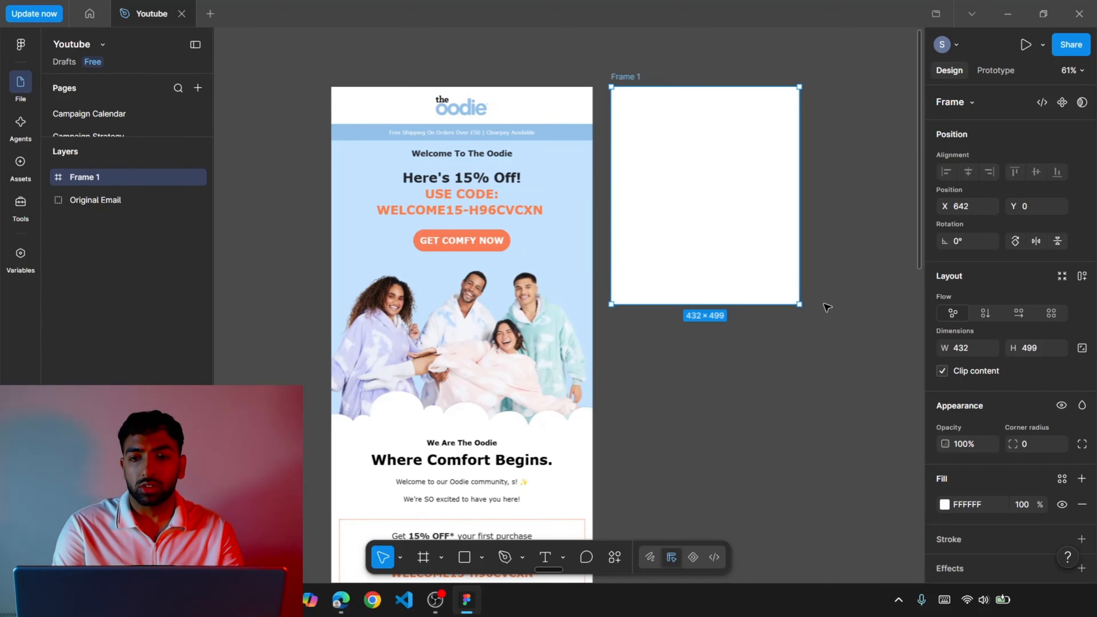
Set the new frame's width to 600.
left_click(971, 352)
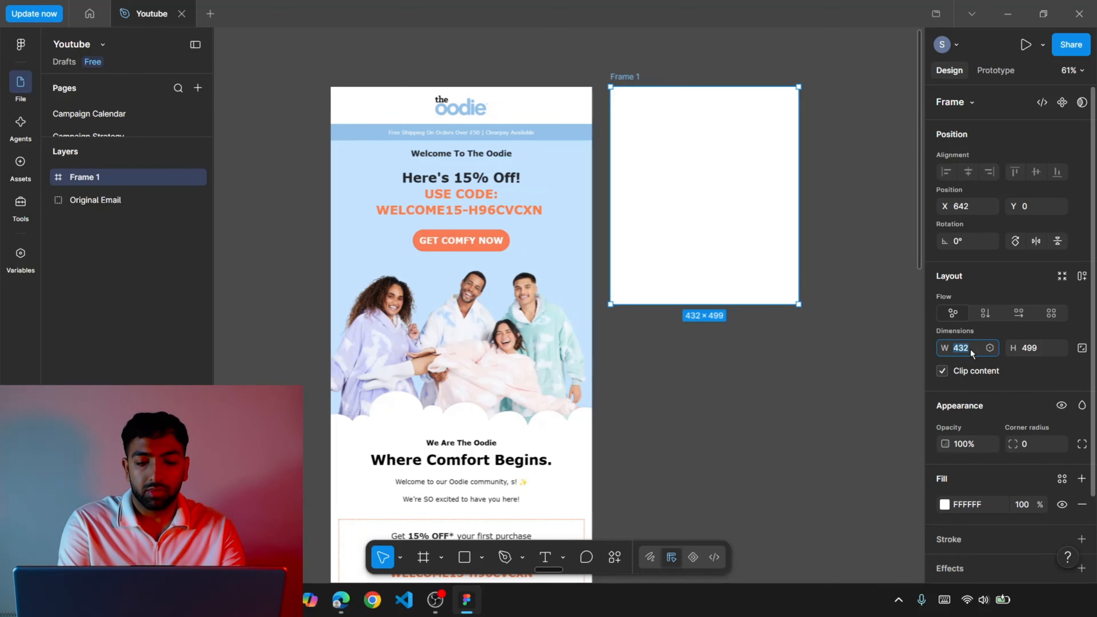
type("600")
key("Return")
left_click(858, 355)
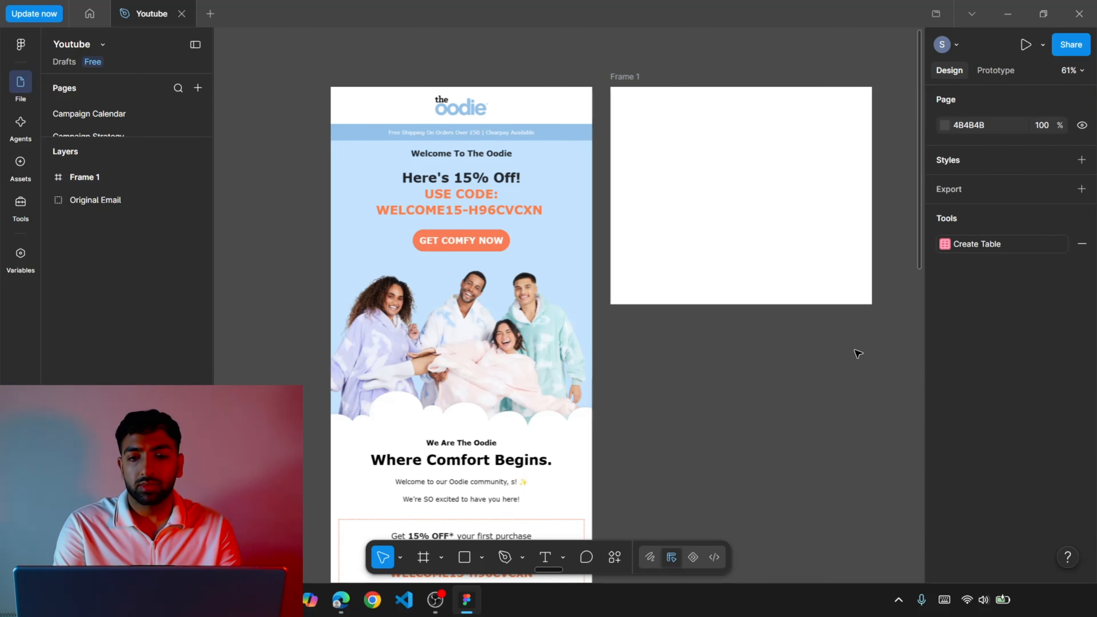
Extend the new frame's bottom edge downwards to make it a tall email canvas beside the original.
left_click(742, 238)
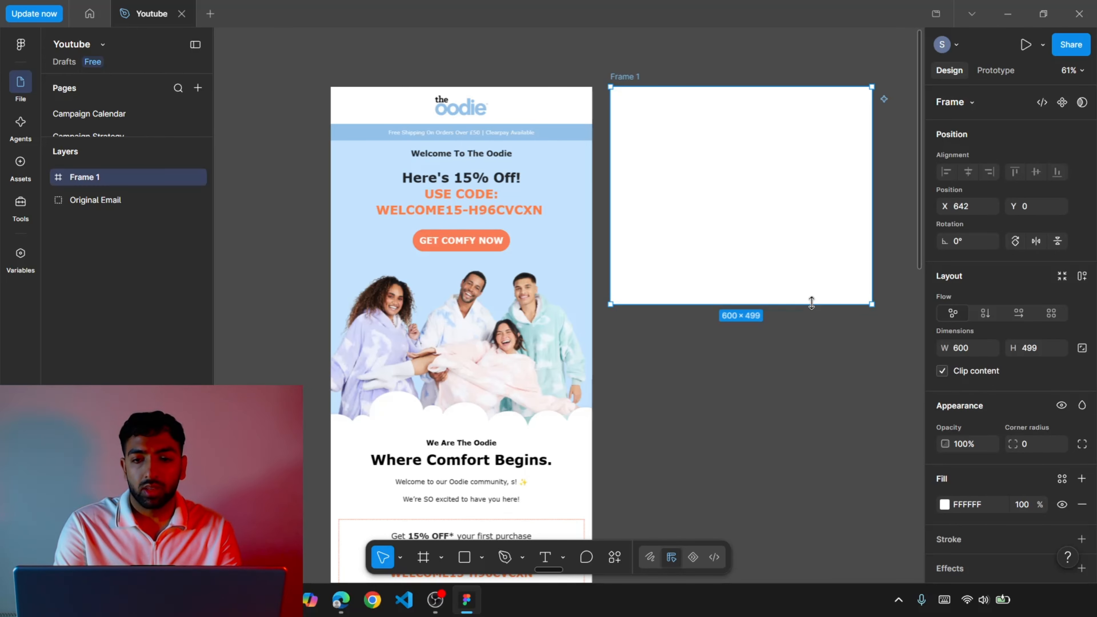
left_click_drag(812, 303, 885, 615)
left_click(882, 247)
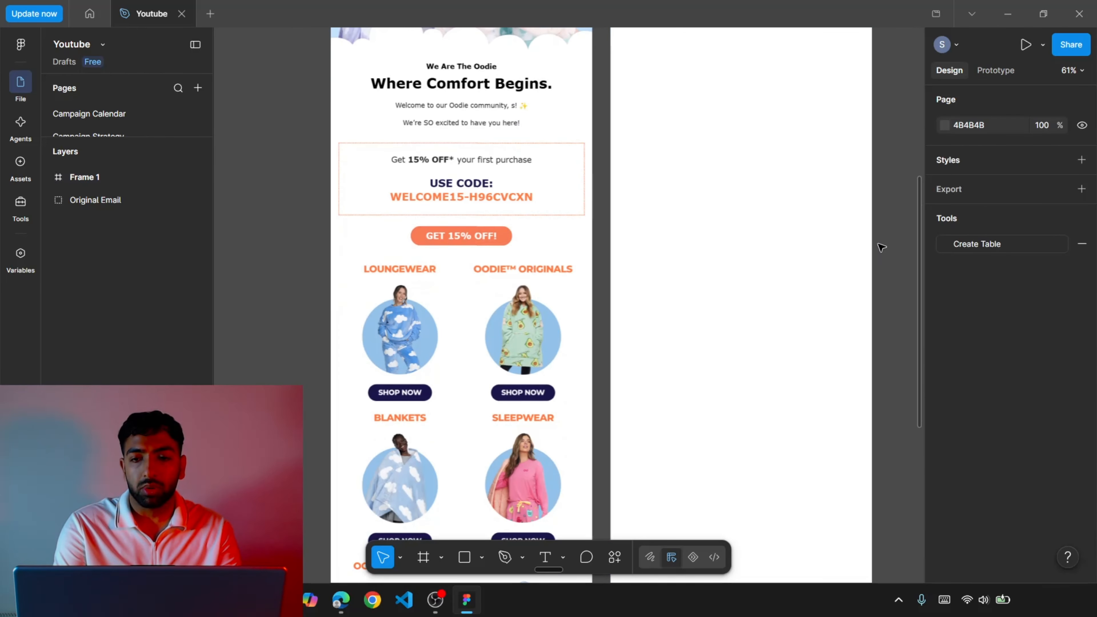
scroll(882, 248, "up", 8)
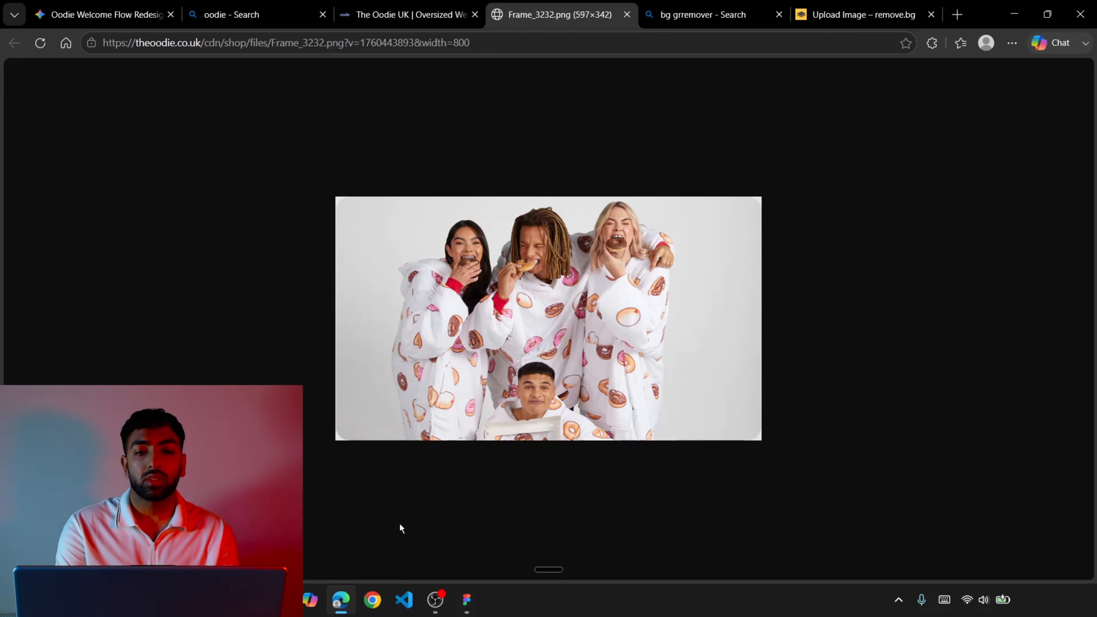
Replace the group photo with its background-free cutout from remove.bg and position it over the new frame.
left_click(860, 14)
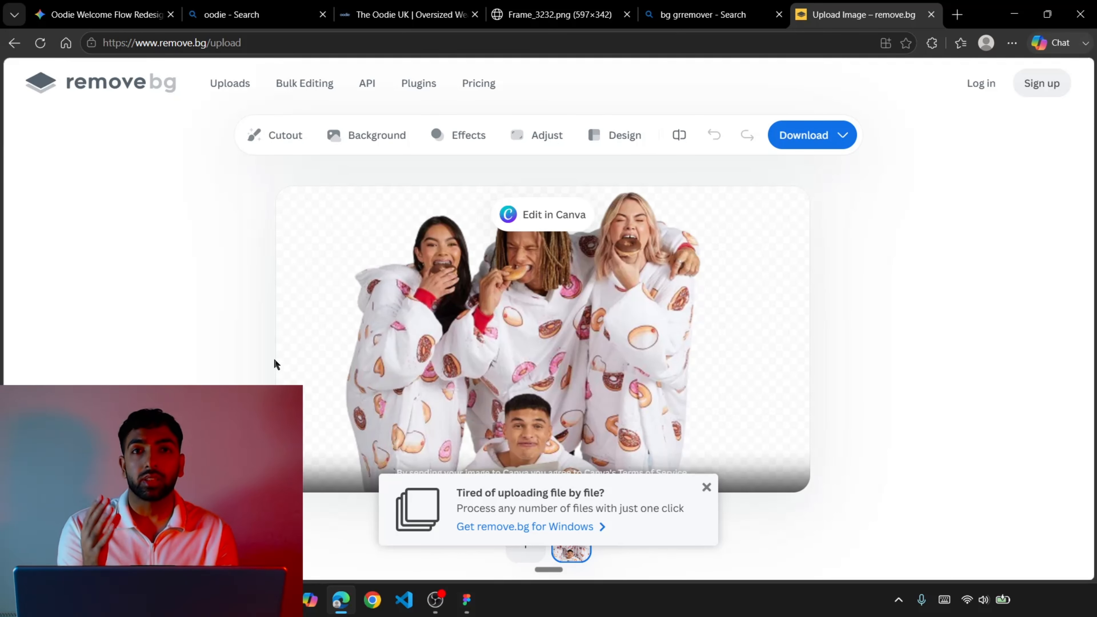
left_click(467, 599)
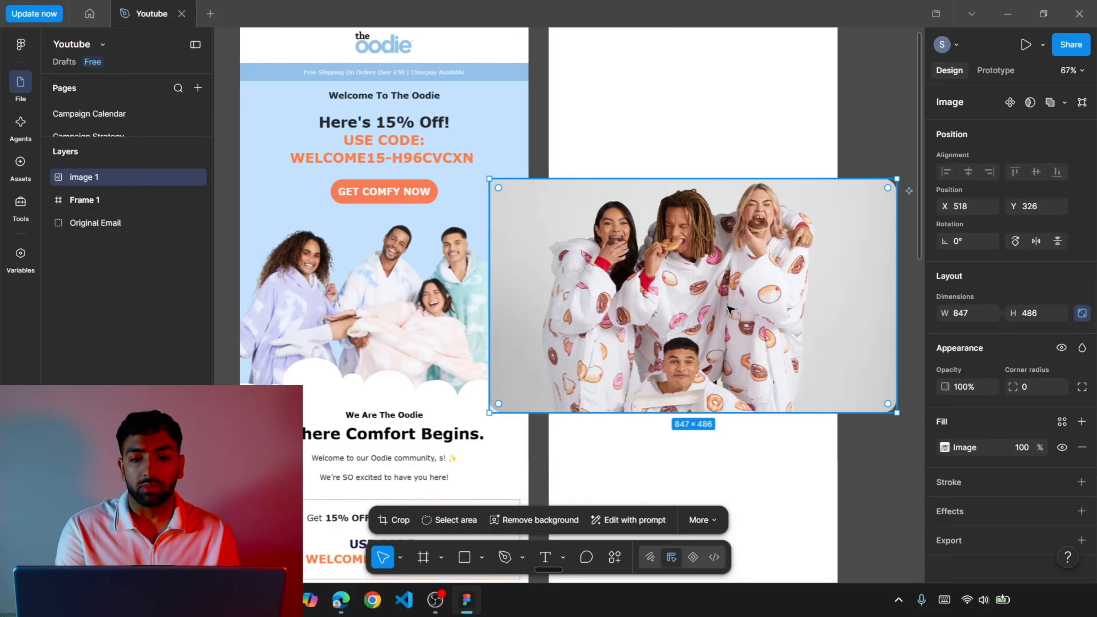
key("Delete")
key("ctrl+v")
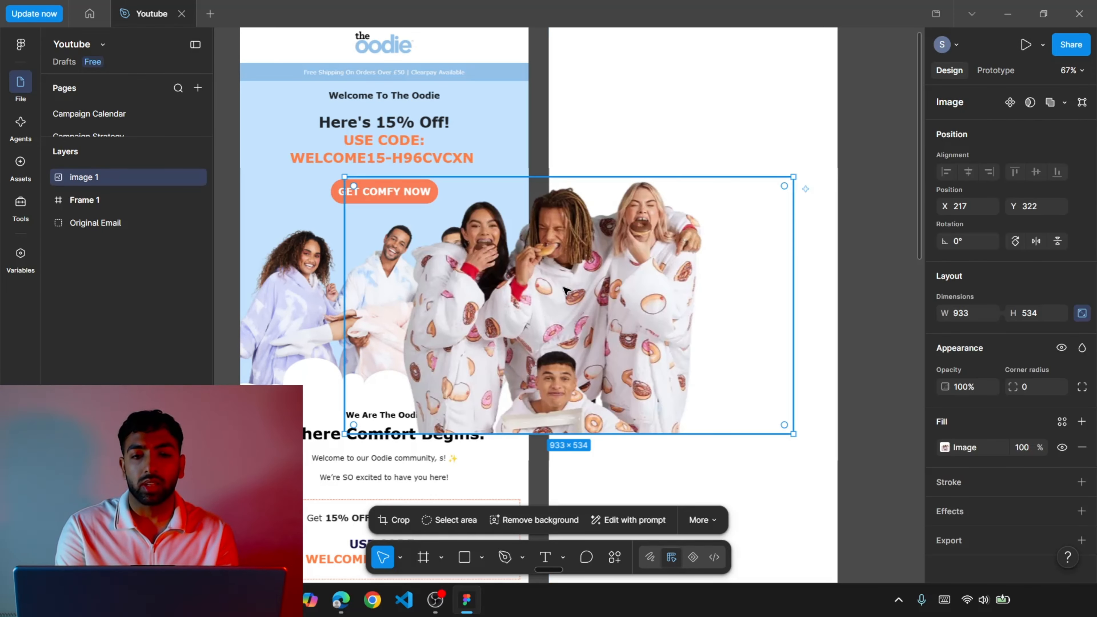
left_click_drag(577, 287, 709, 270)
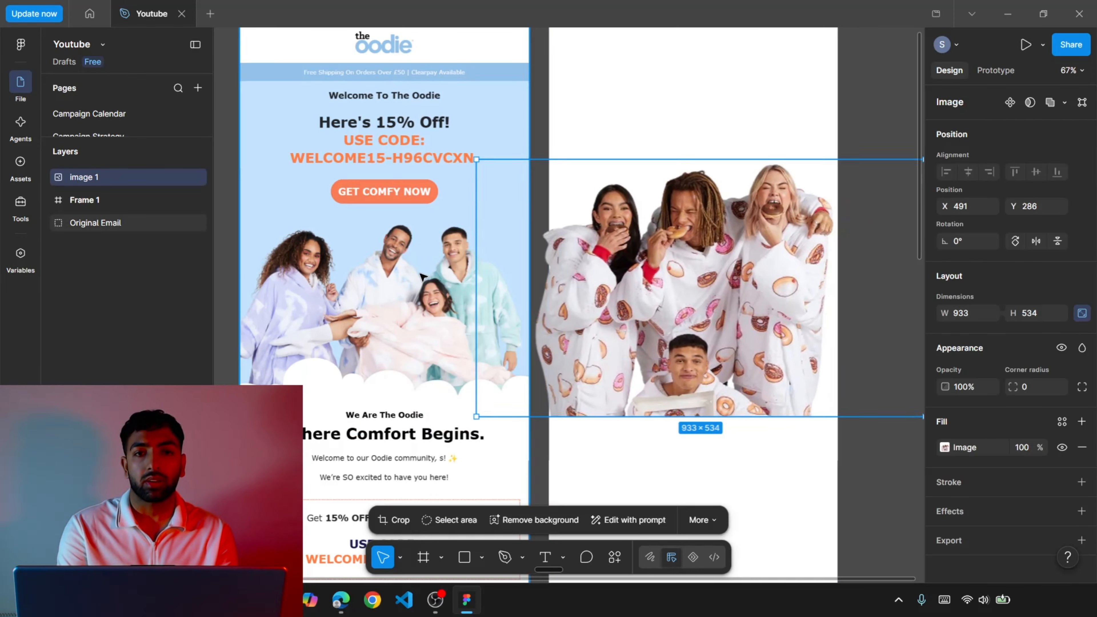
key("alt")
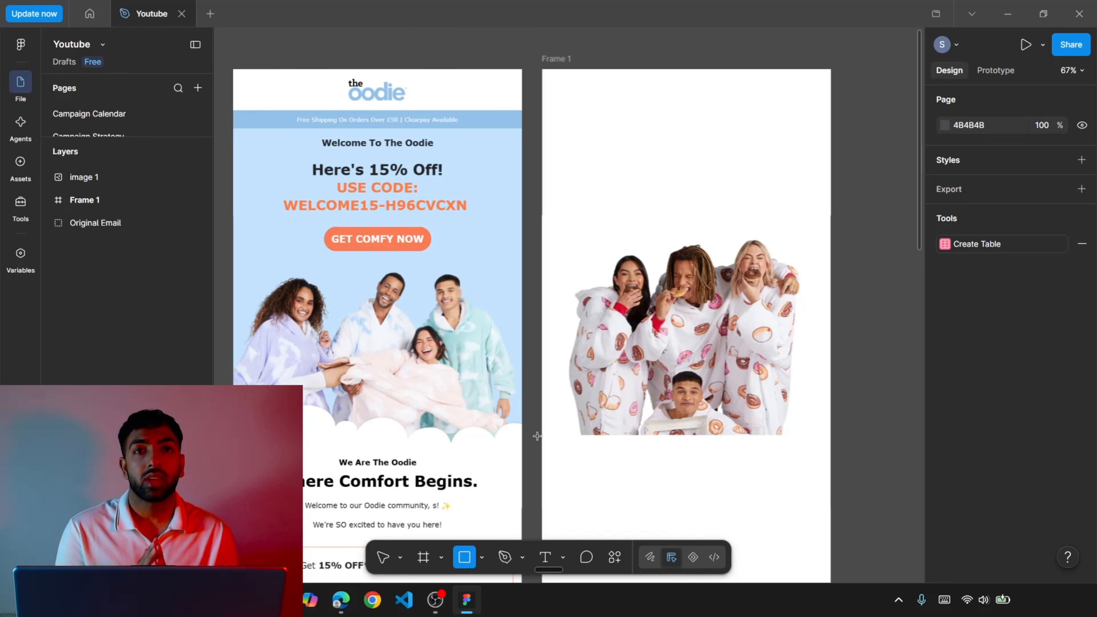
Draw a 600 × 652 rectangle across the new frame behind the people and fill it with light blue C3E3FF sampled from the original hero.
mouse_move(538, 435)
left_mouse_down()
mouse_move(790, 121)
mouse_move(830, 127)
left_mouse_up()
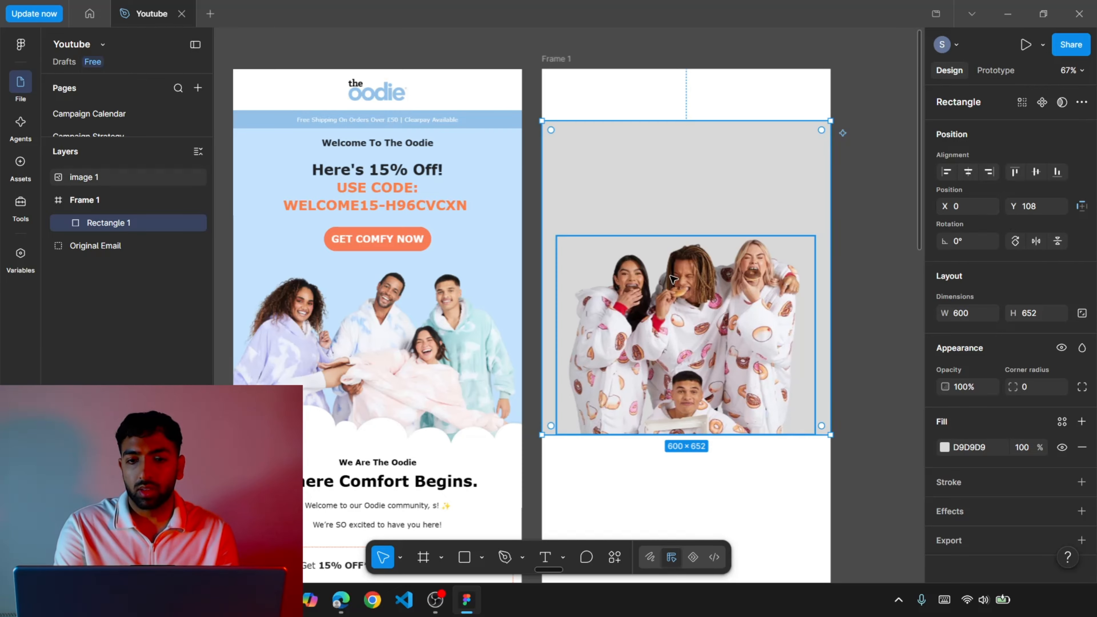
left_click(945, 447)
left_click(772, 464)
left_click(470, 253)
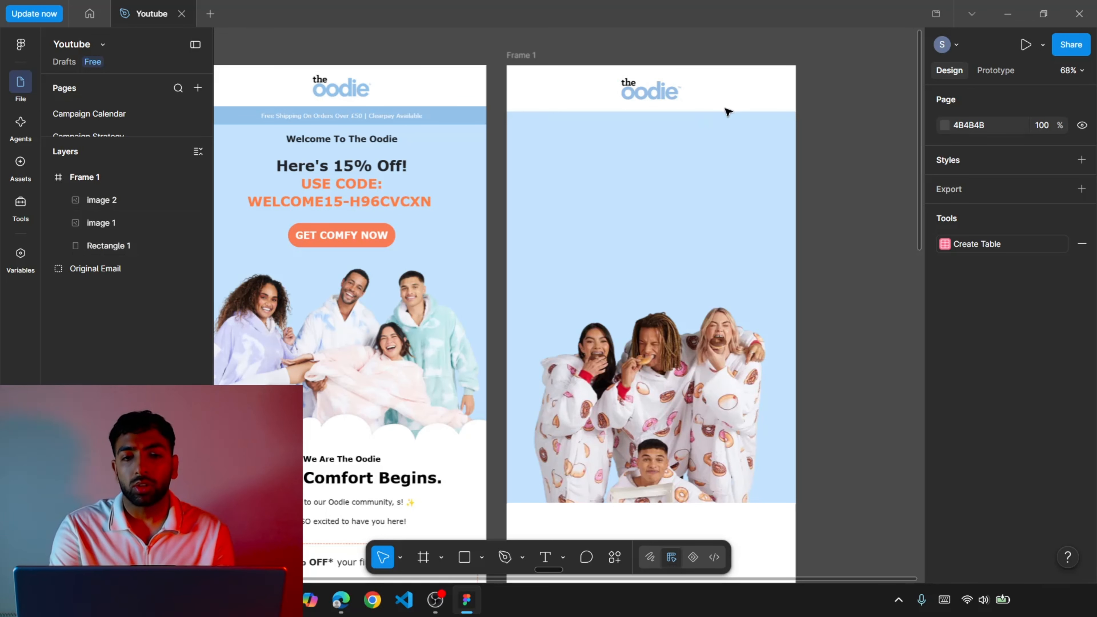
left_click(751, 150)
left_click_drag(750, 112, 746, 169)
key("ctrl+z")
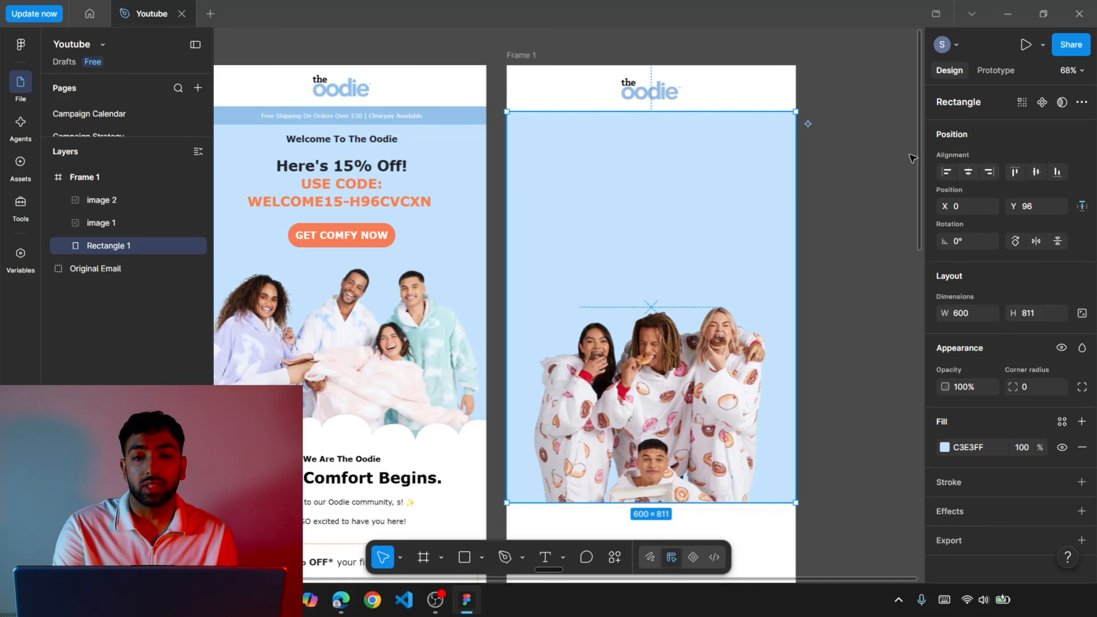
left_click(846, 115)
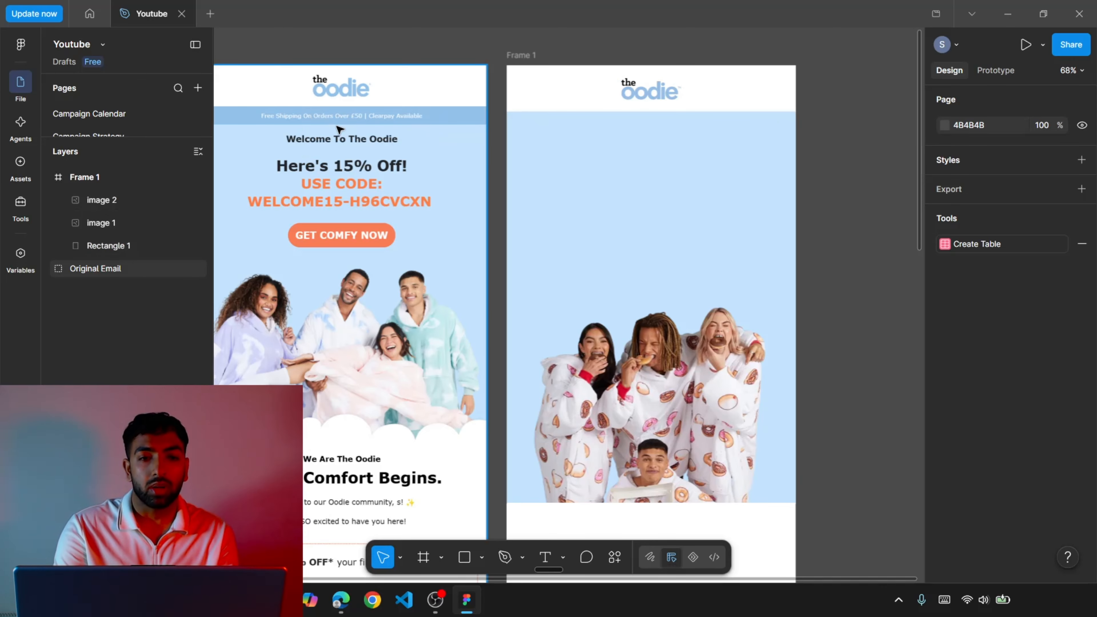
Examine the shipping banner and hero text in the original email against the new header area.
scroll(305, 121, "up", 5)
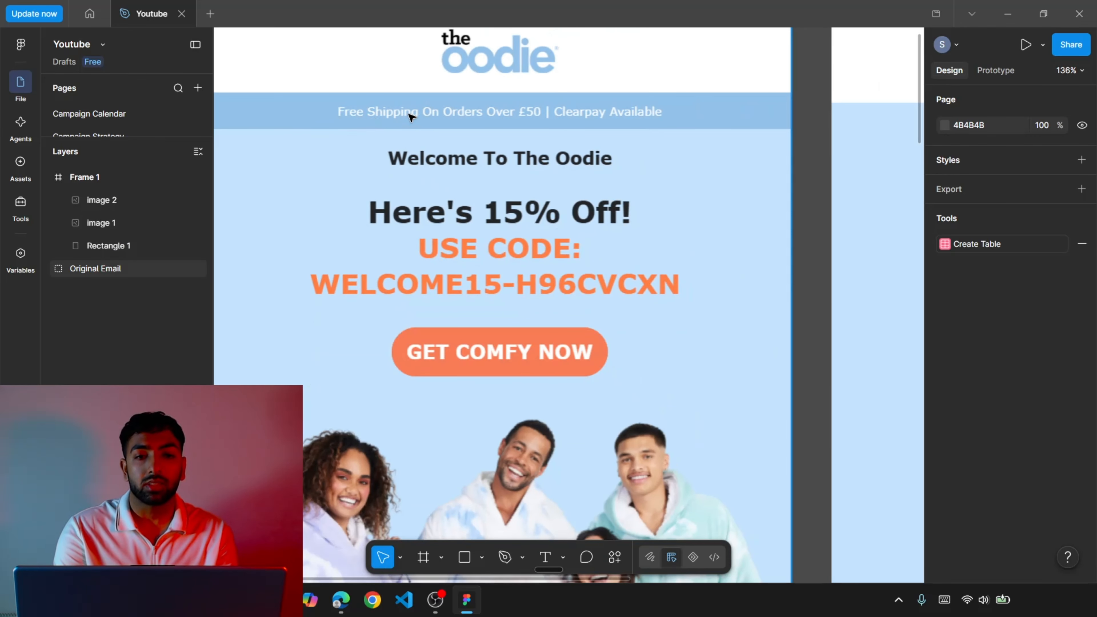
scroll(442, 115, "down", 4)
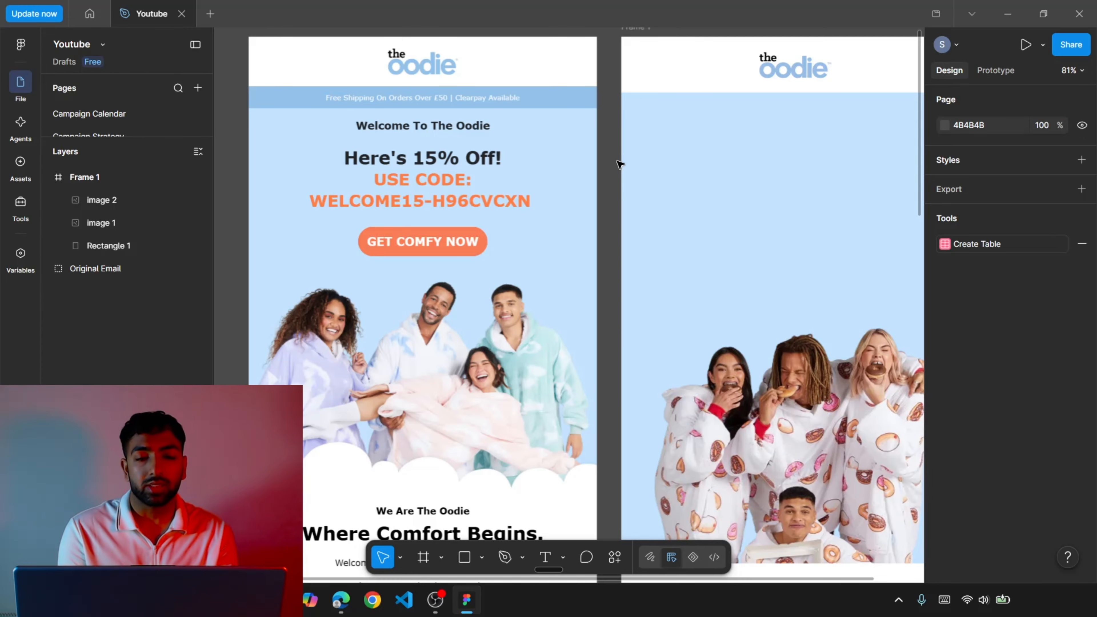
scroll(620, 164, "right", 1)
scroll(620, 165, "up", 1)
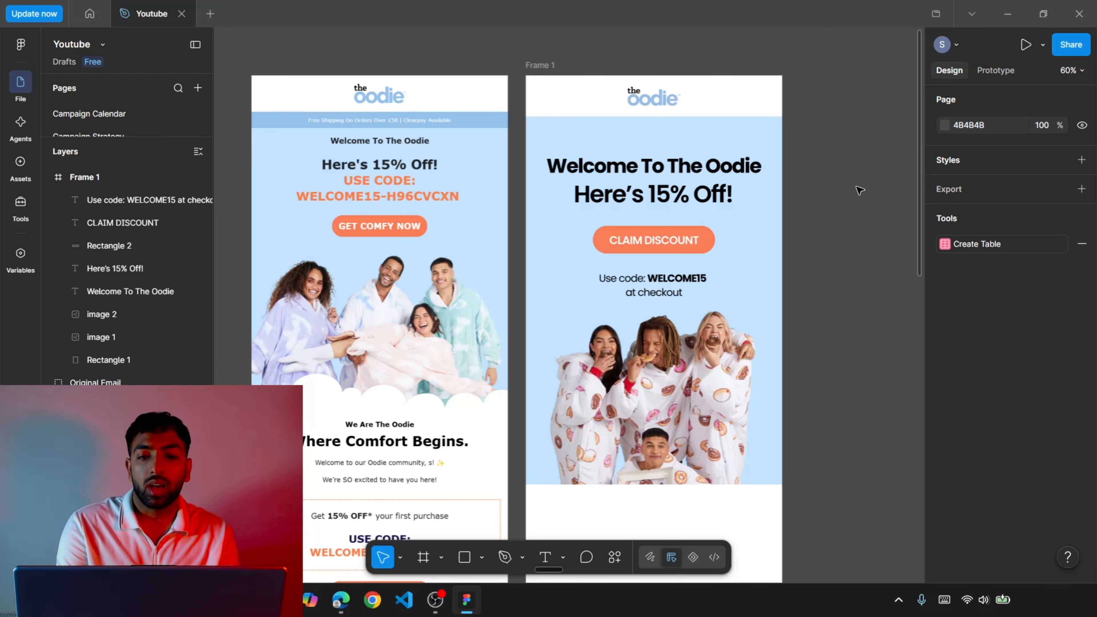
Compare the redesigned hero's headline, discount button and code text with the original email's hero.
scroll(860, 190, "up", 4)
scroll(860, 190, "left", 3)
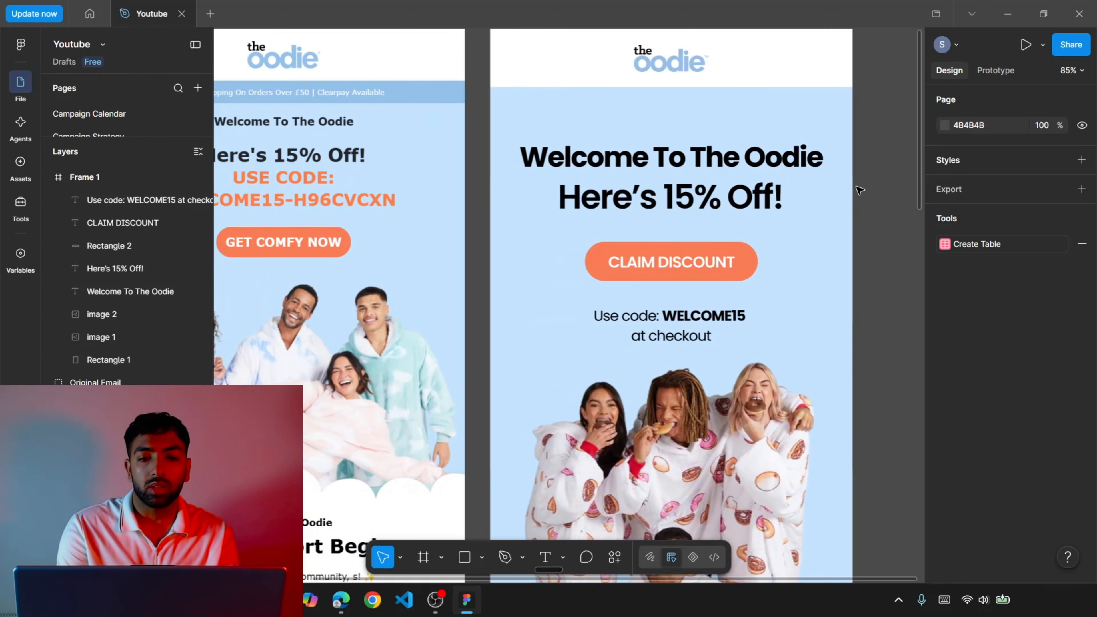
scroll(859, 190, "down", 4)
scroll(859, 190, "up", 3)
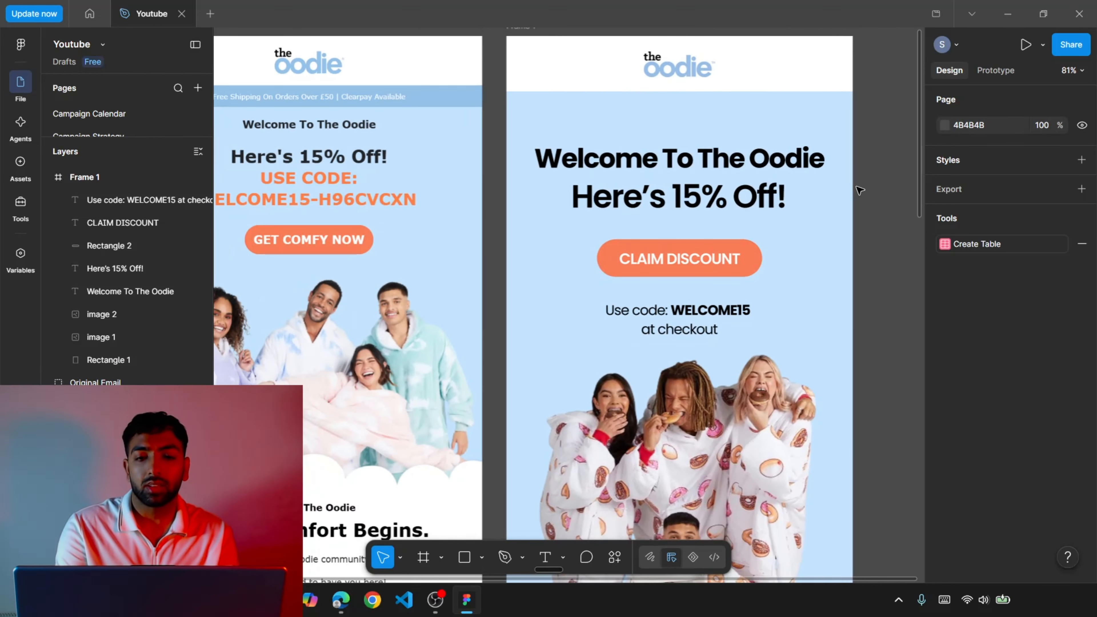
scroll(859, 190, "down", 1)
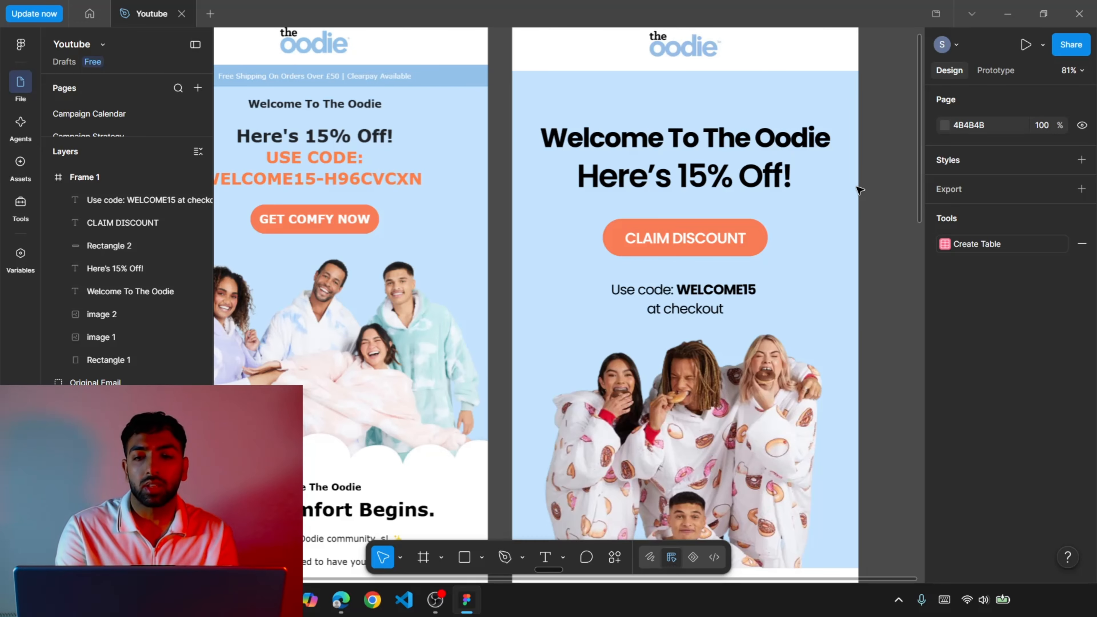
scroll(859, 190, "down", 1)
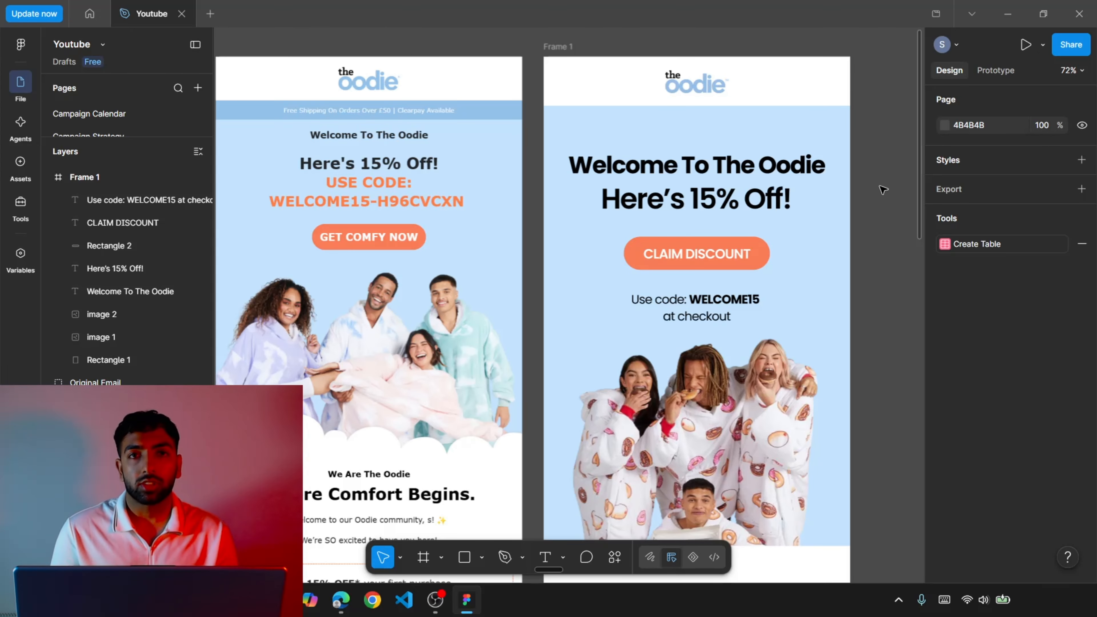
Inspect the text settings of the welcome headline, the 15% offer line and the discount button label.
left_click(742, 169)
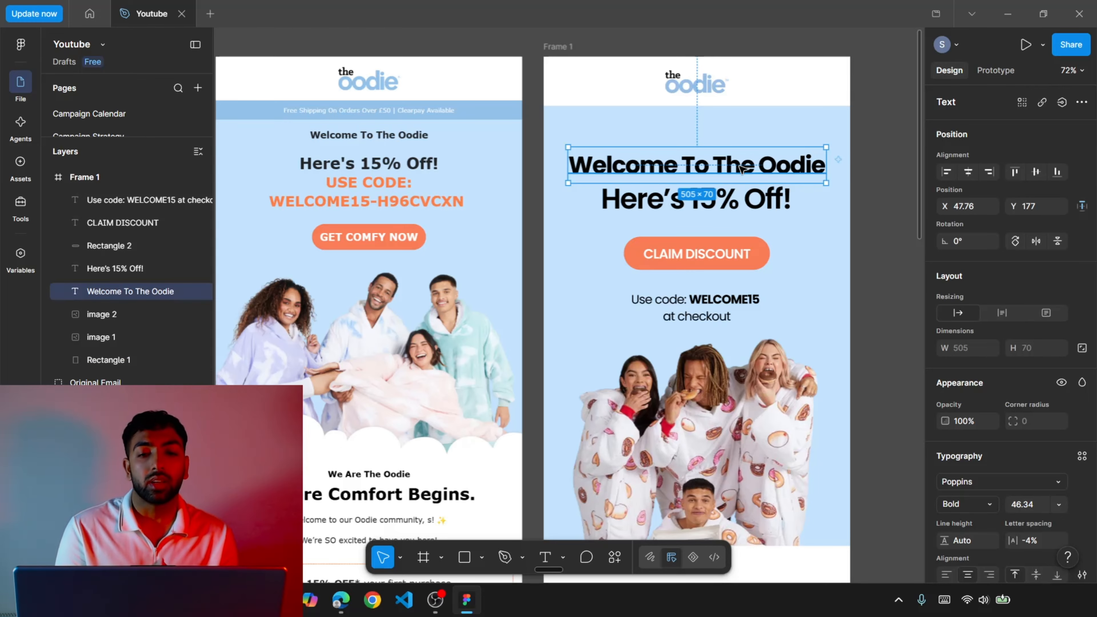
left_click(775, 203)
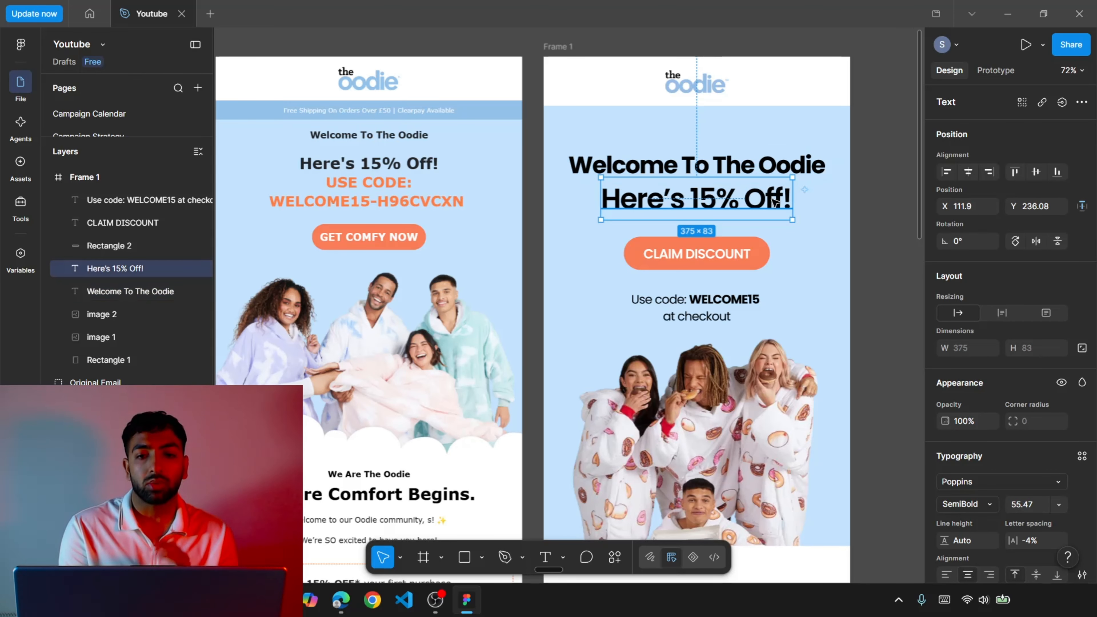
left_click(753, 259)
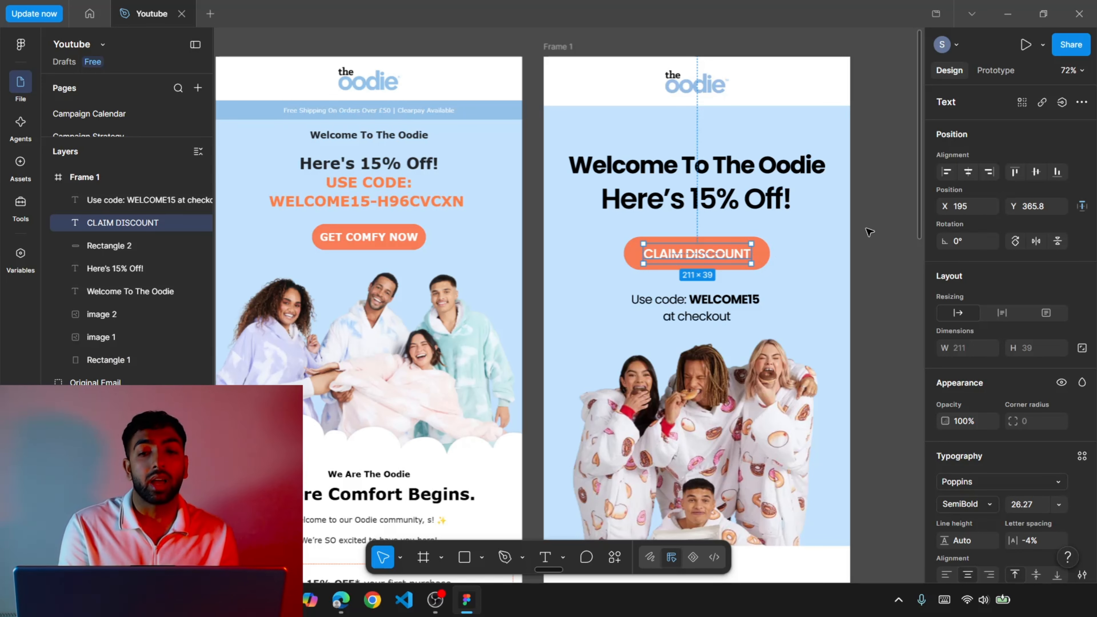
left_click(882, 245)
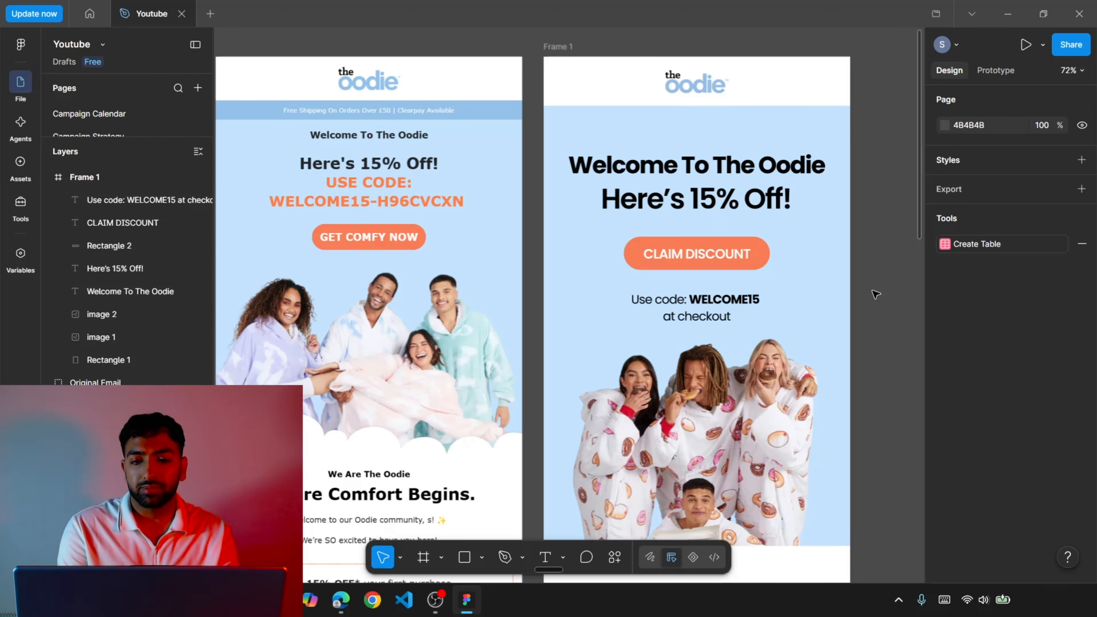
Compare the redesigned hero with the original email's intro text, discount code box and product category grid.
scroll(875, 294, "down", 8)
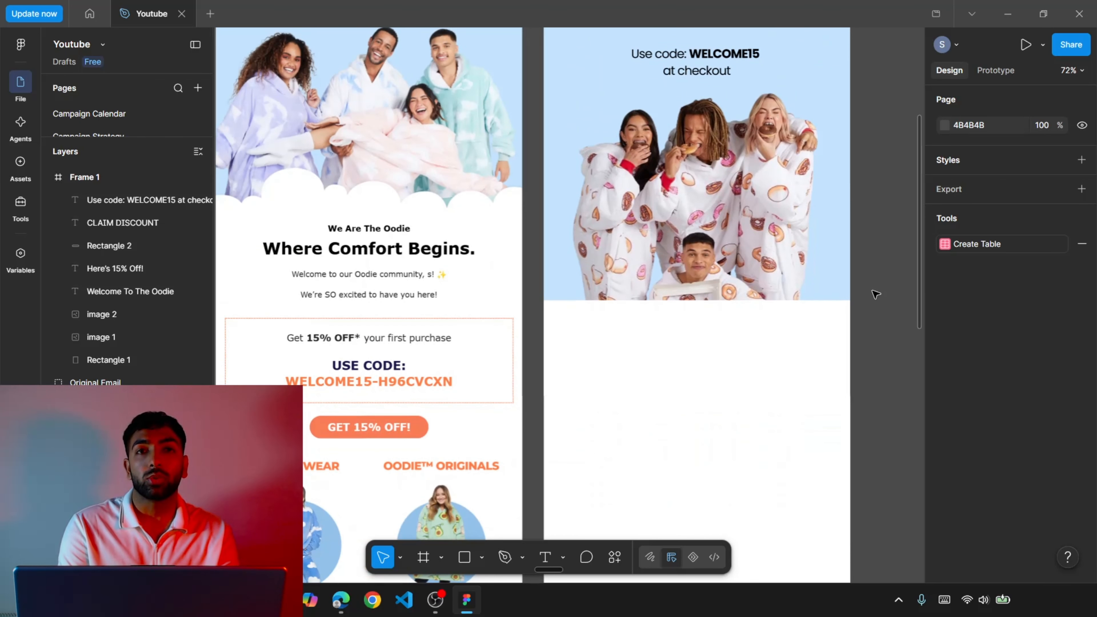
scroll(533, 312, "up", 5)
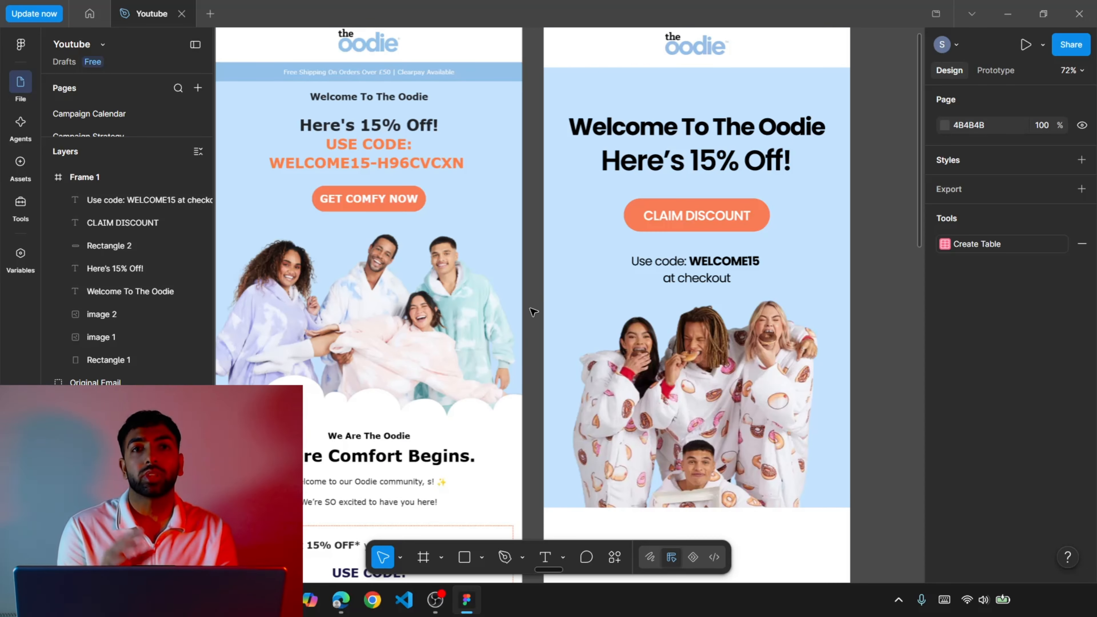
scroll(533, 312, "down", 10)
scroll(533, 312, "up", 3)
scroll(534, 312, "down", 5)
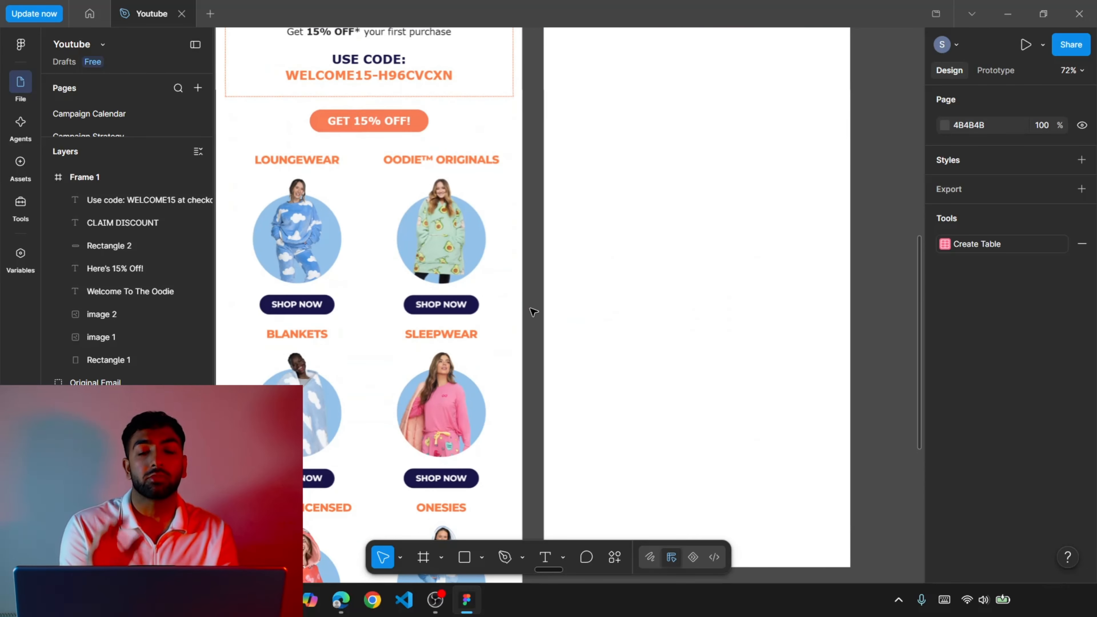
scroll(533, 312, "up", 3)
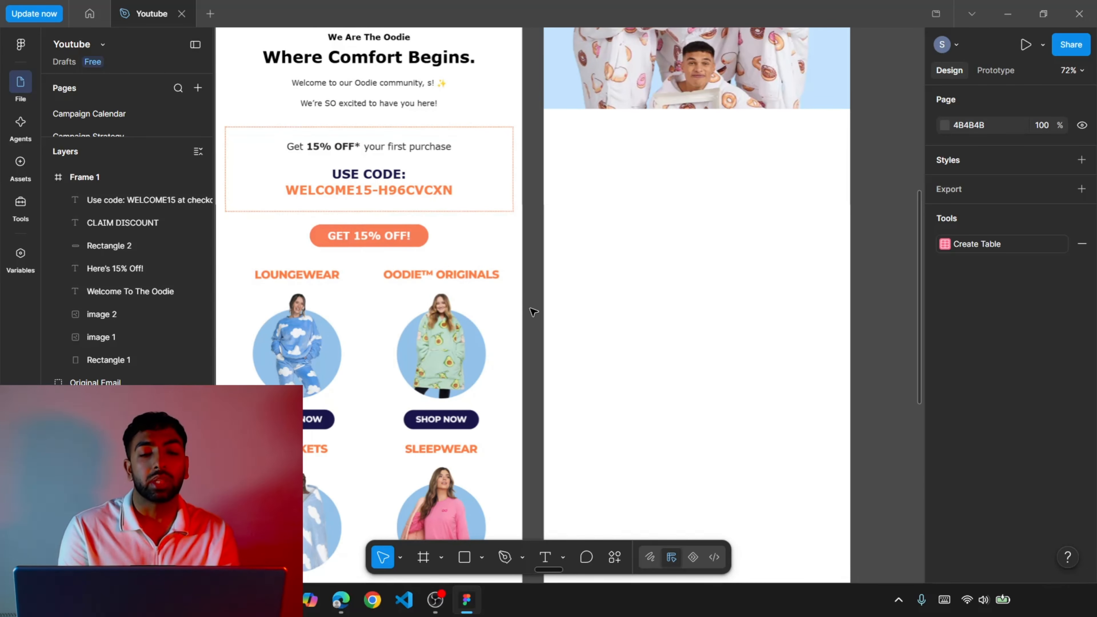
scroll(533, 312, "up", 3)
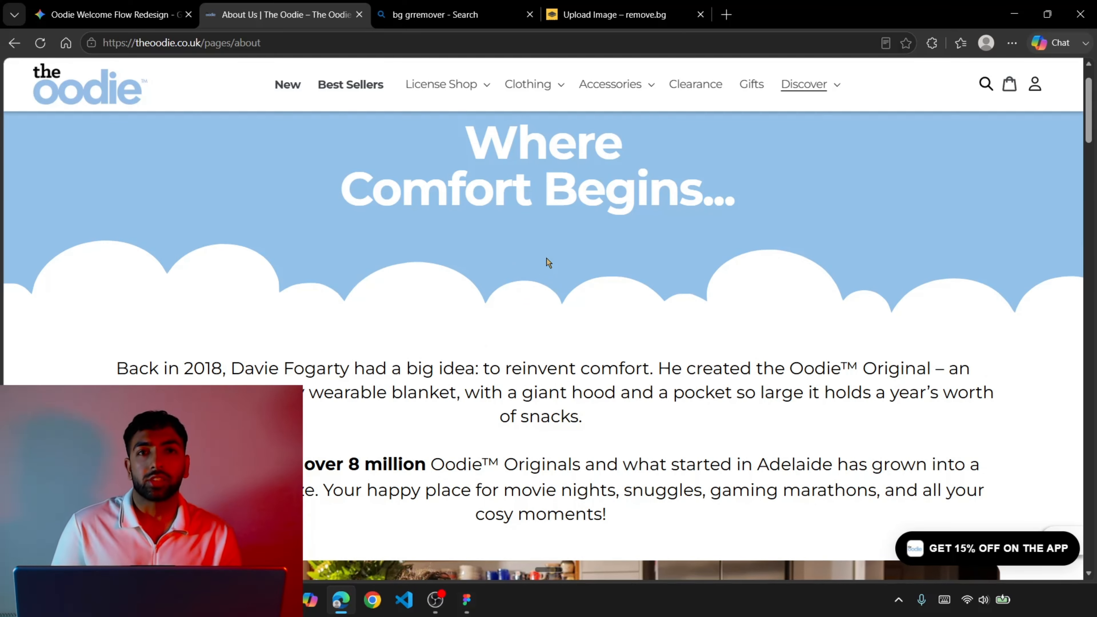
Read the founding story on The Oodie's About Us page in the browser and return to the Figma design.
scroll(547, 258, "down", 5)
scroll(546, 256, "up", 3)
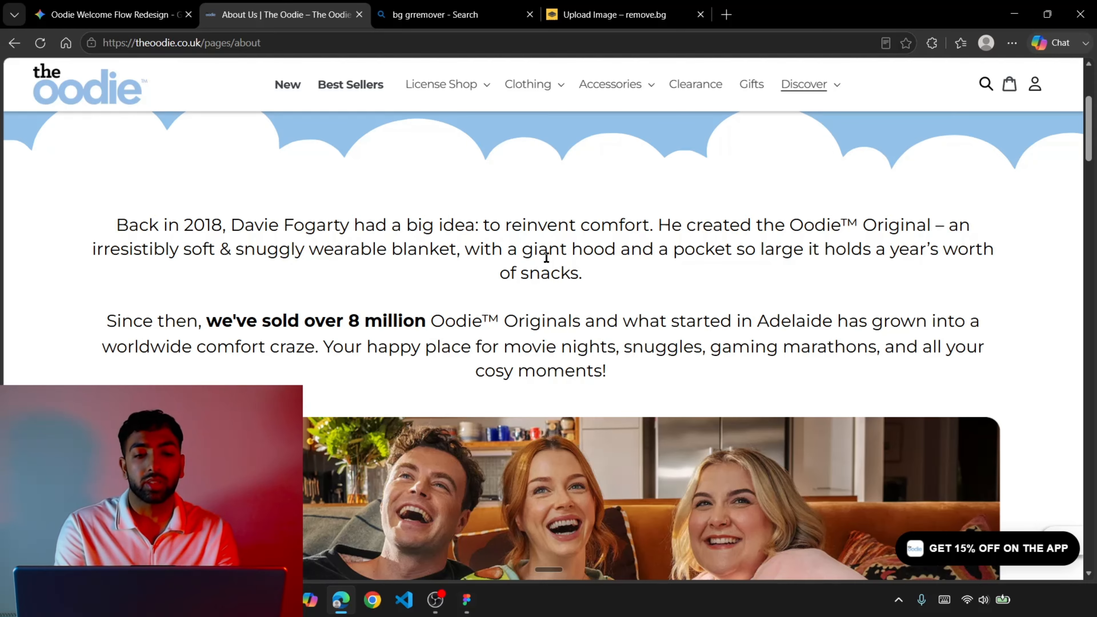
left_click(466, 599)
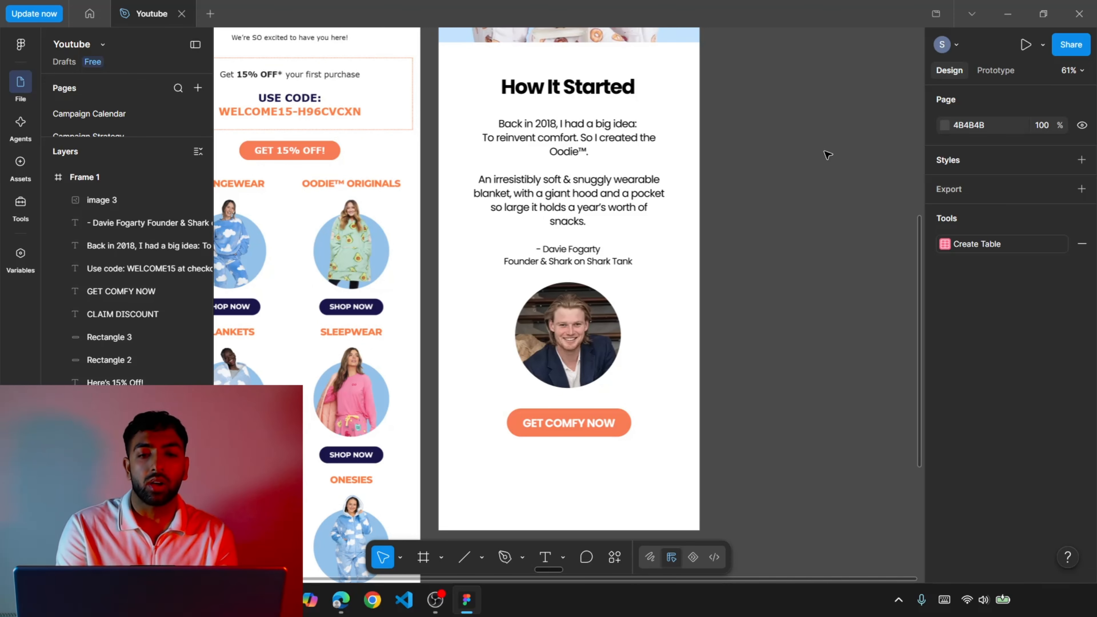
Examine the How It Started section's story text, founder signature, portrait and GET COMFY NOW button beside the original email.
scroll(827, 155, "up", 2)
scroll(827, 155, "left", 2)
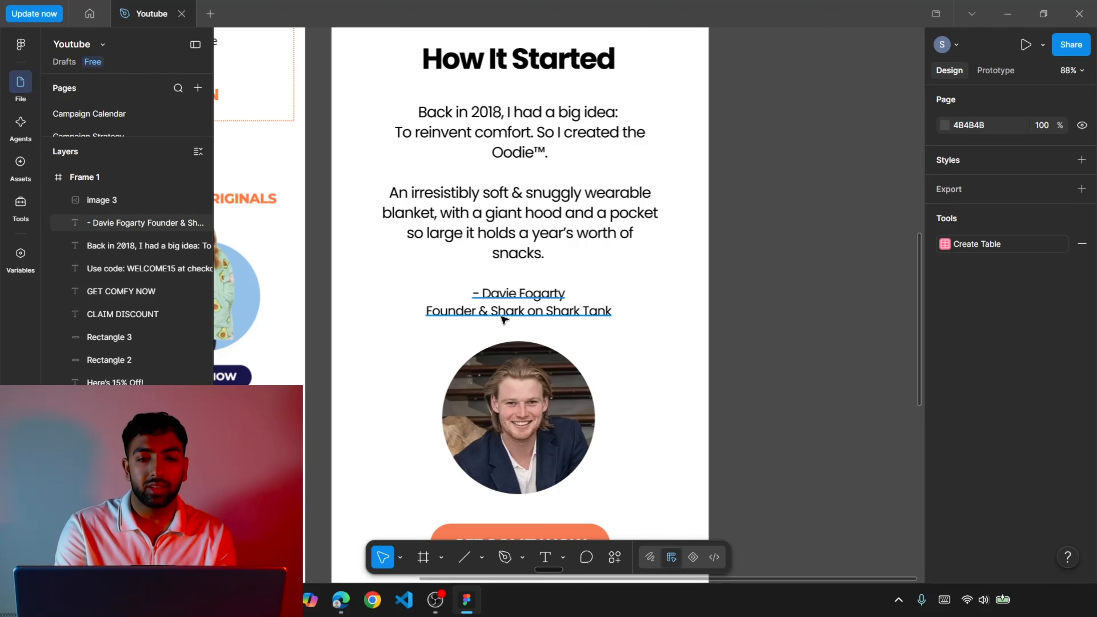
scroll(594, 285, "down", 2)
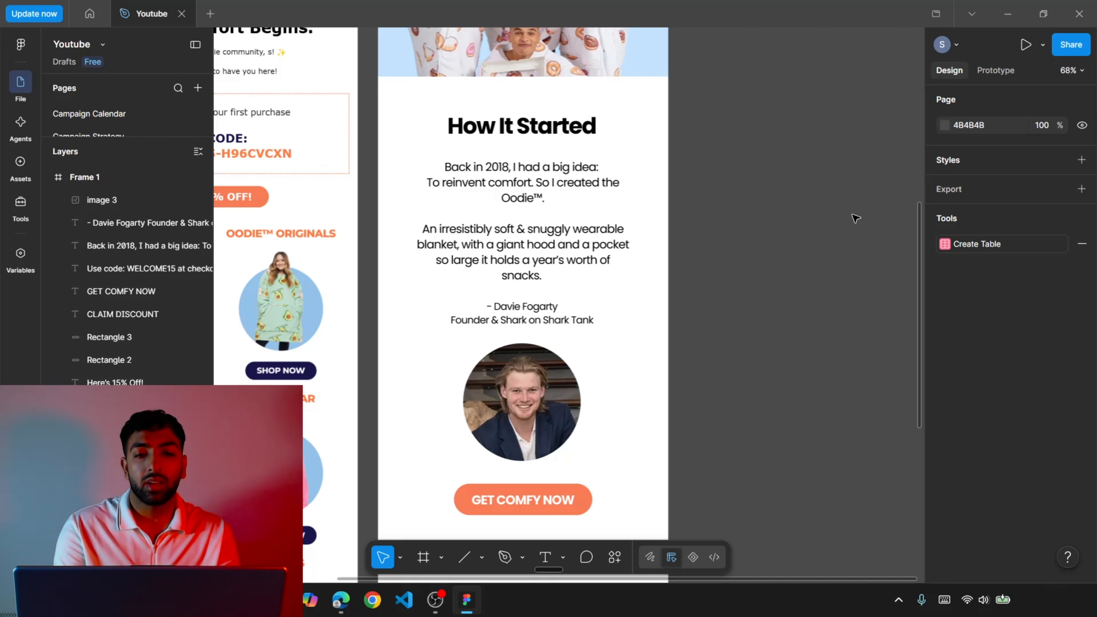
scroll(855, 218, "down", 3)
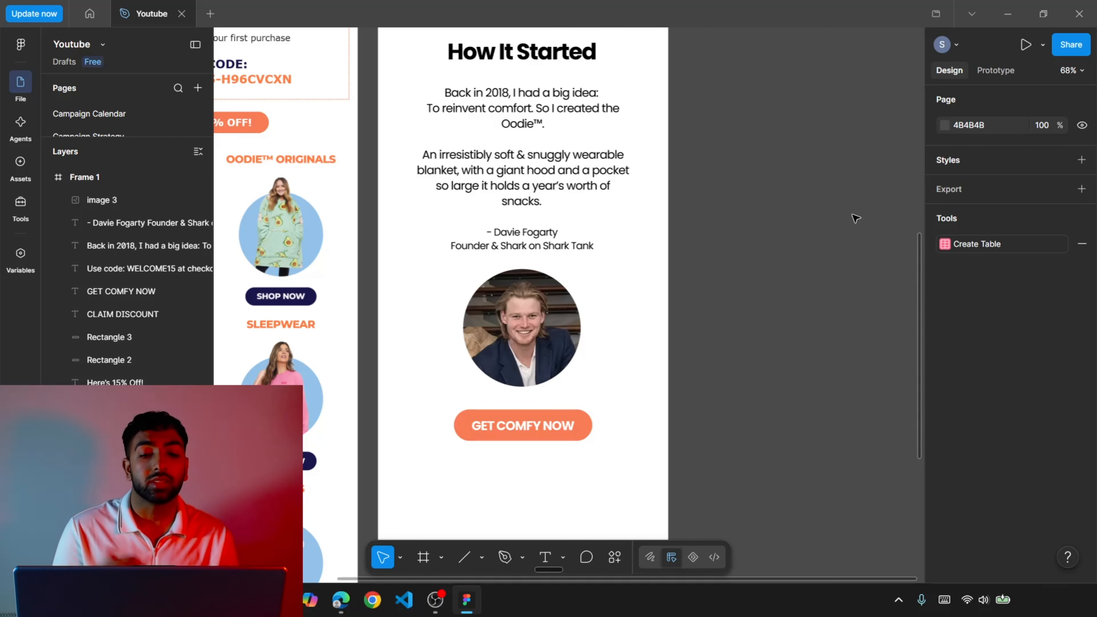
scroll(811, 411, "down", 3)
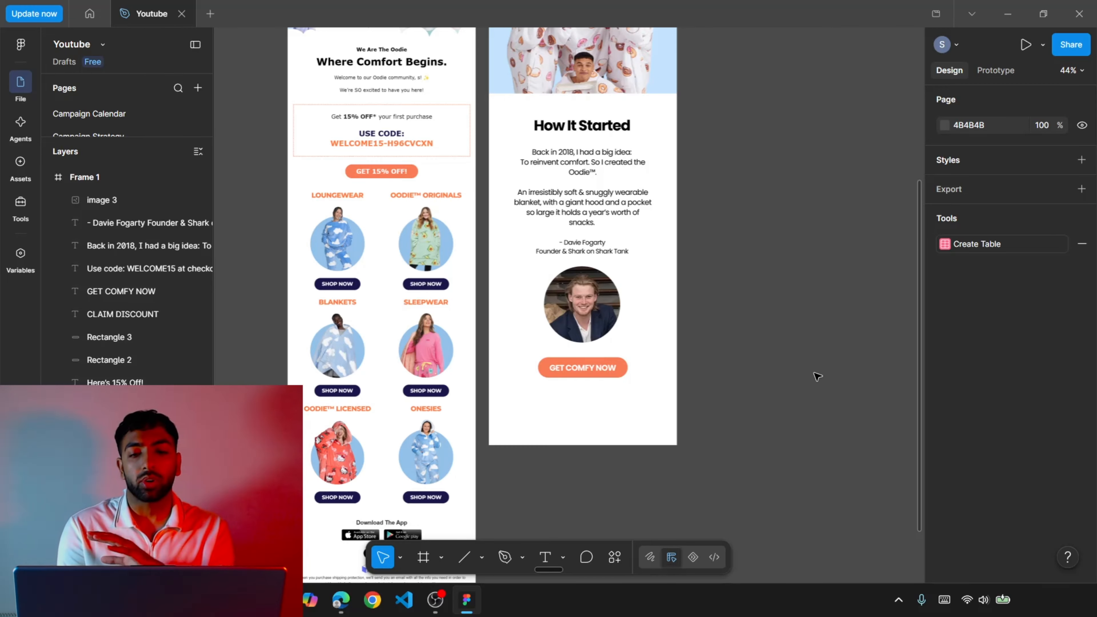
scroll(818, 376, "down", 5)
scroll(818, 376, "up", 2)
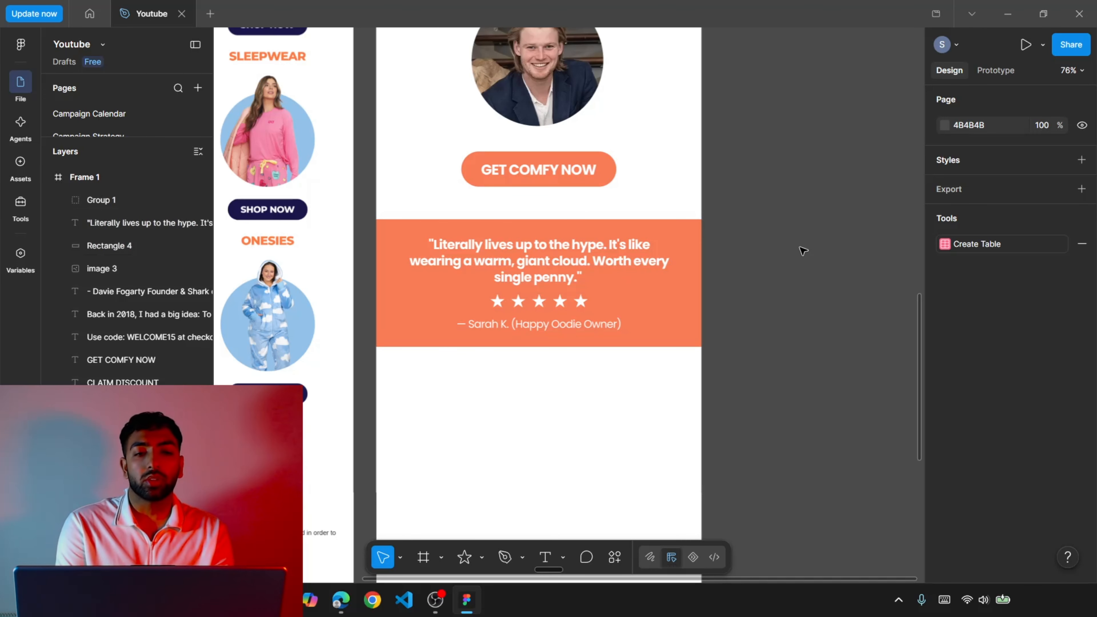
Examine the orange customer testimonial band and its place in the new layout compared with the full original email.
scroll(802, 250, "down", 10)
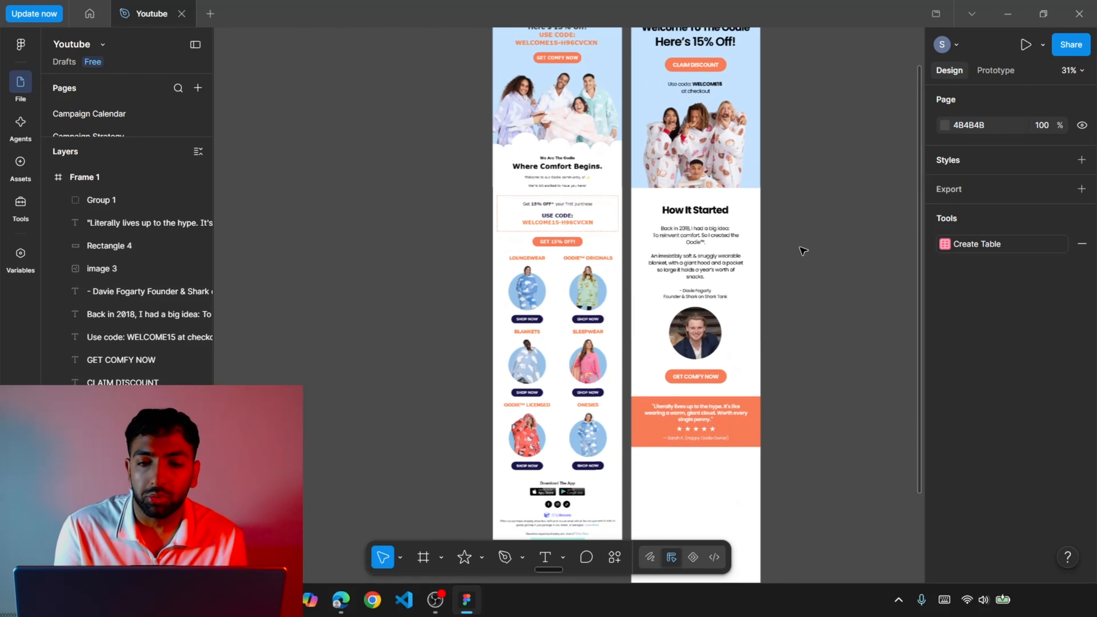
scroll(802, 250, "down", 5)
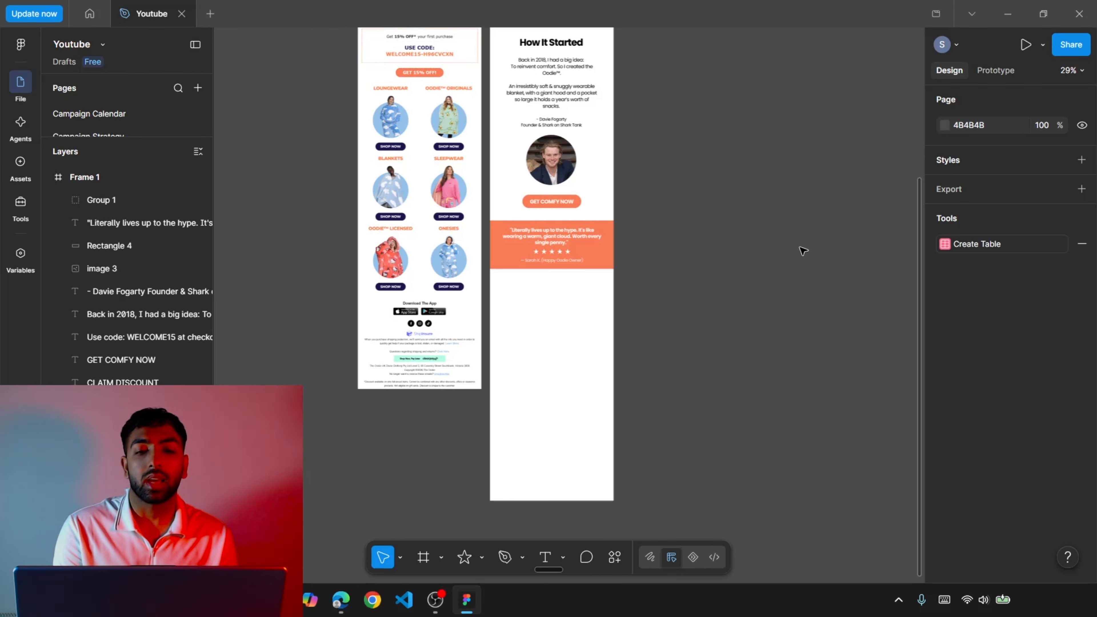
scroll(802, 250, "up", 4)
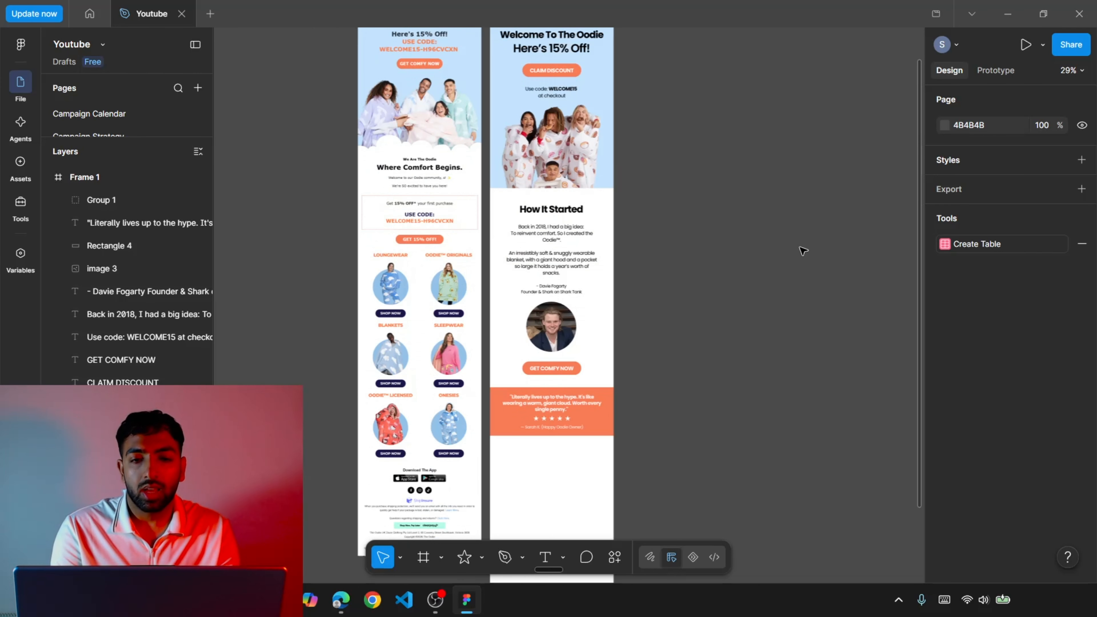
scroll(802, 250, "down", 3)
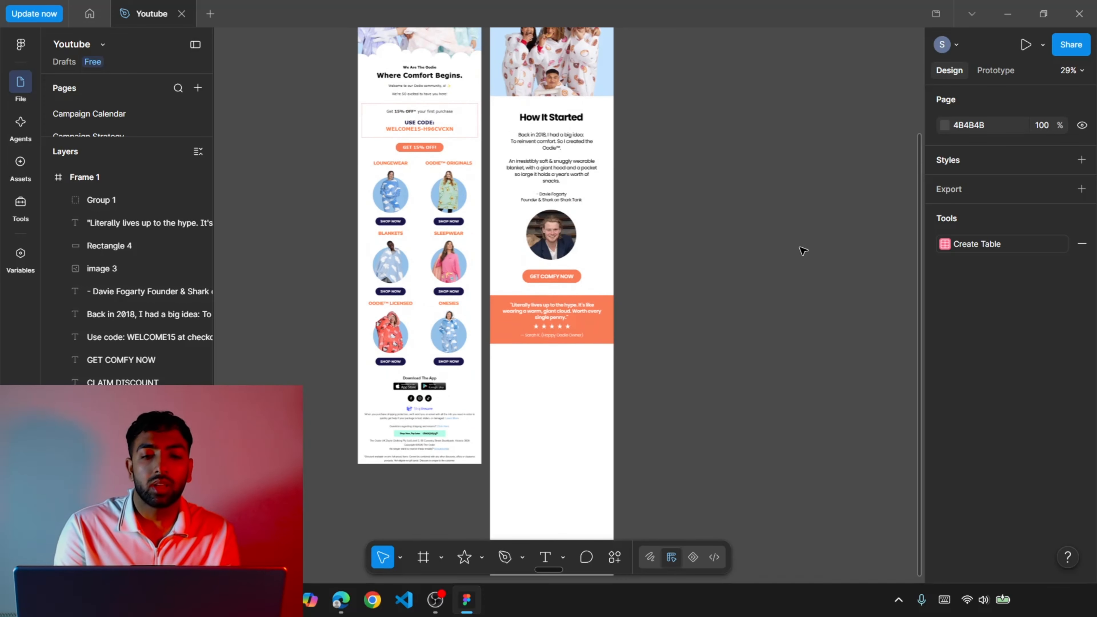
scroll(802, 250, "up", 5)
scroll(803, 250, "up", 2)
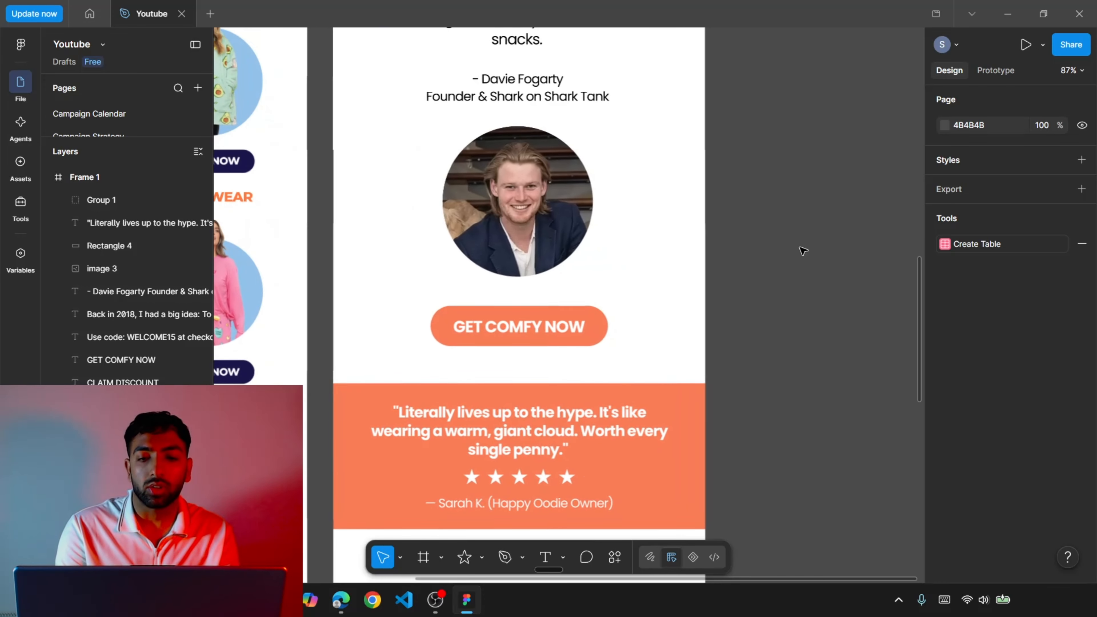
scroll(803, 251, "up", 2)
scroll(802, 251, "down", 2)
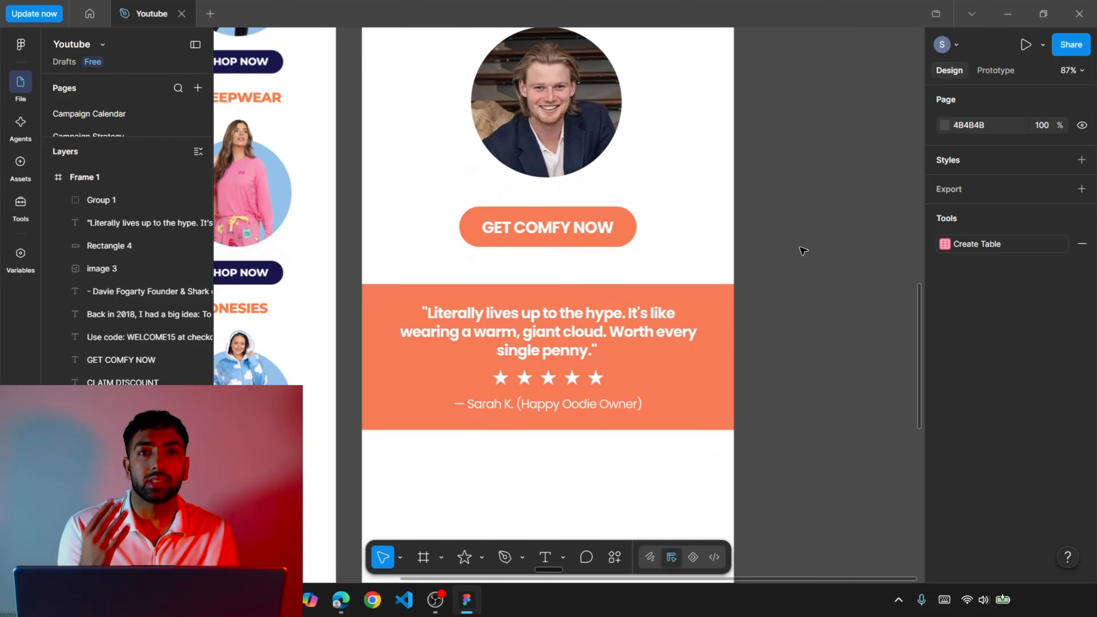
scroll(802, 250, "down", 5)
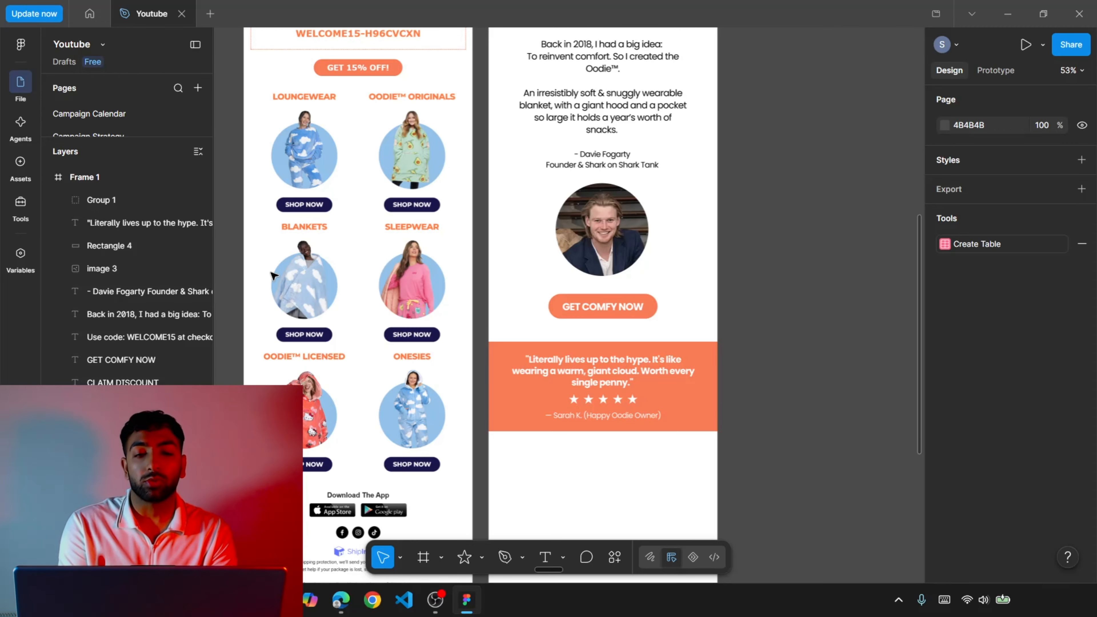
Capture the original email's six-category product grid, from LOUNGEWEAR to ONESIES, with the Snipping Tool.
scroll(274, 276, "down", 2)
scroll(274, 276, "up", 2)
key("super")
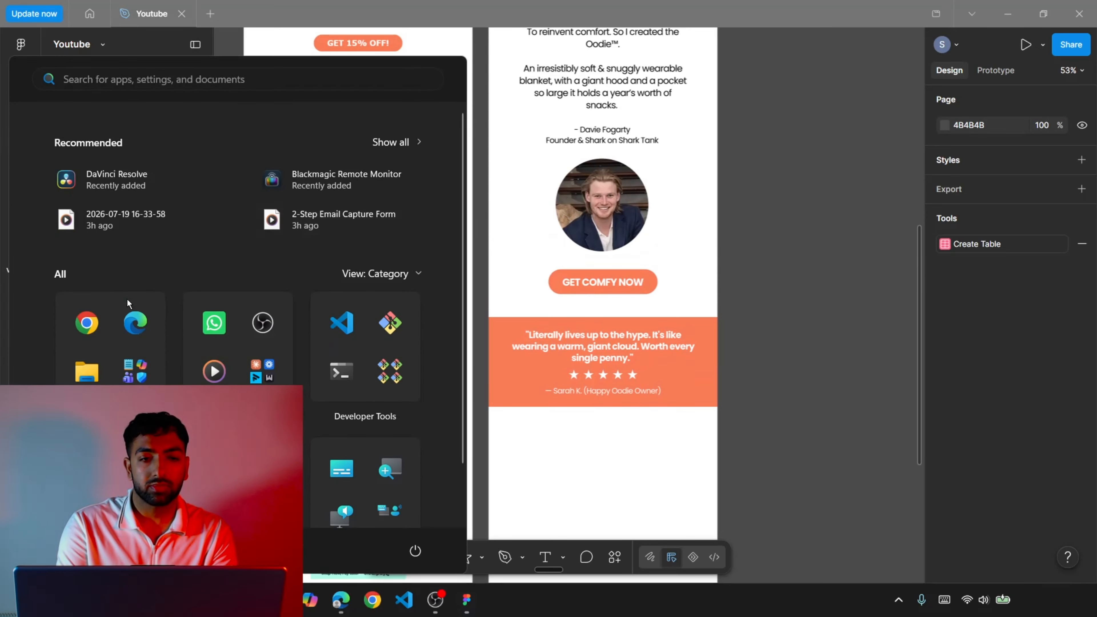
key("super")
key("super")
type("sn")
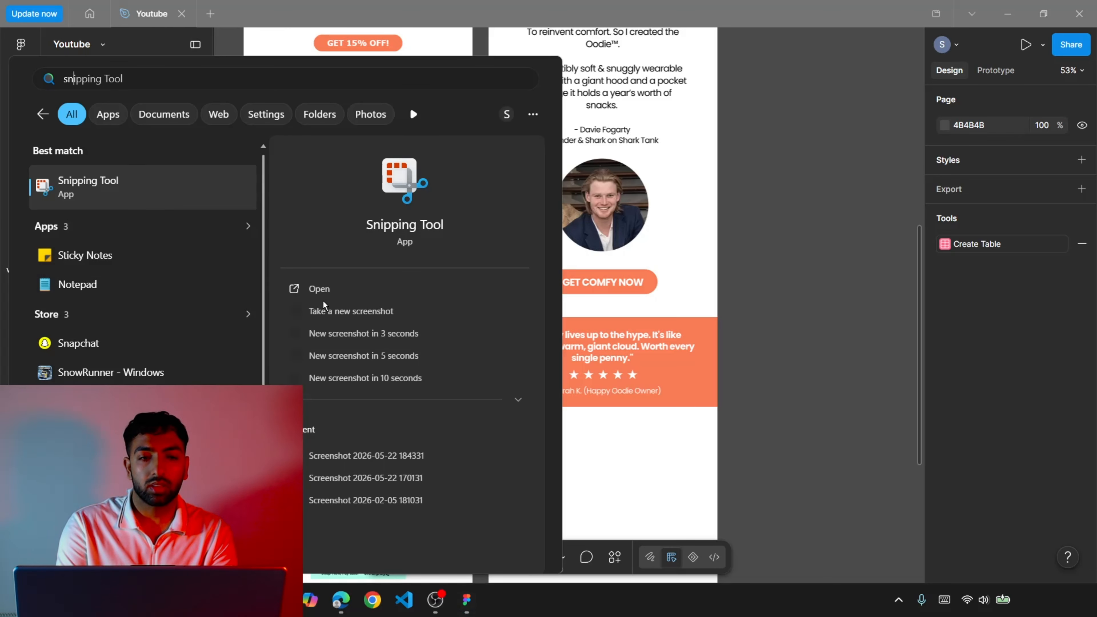
key("Return")
key("super+shift+s")
left_click_drag(254, 57, 470, 466)
left_click(972, 179)
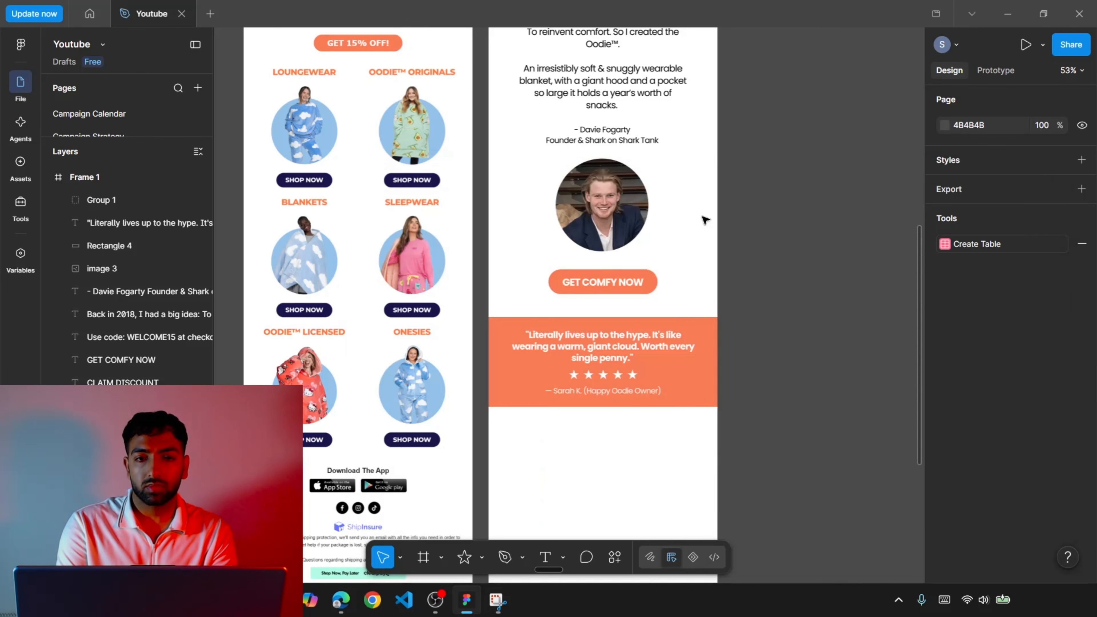
Paste the captured product grid into the new frame and place it below the orange testimonial band.
key("ctrl+v")
scroll(587, 420, "down", 3)
left_click_drag(572, 149, 600, 402)
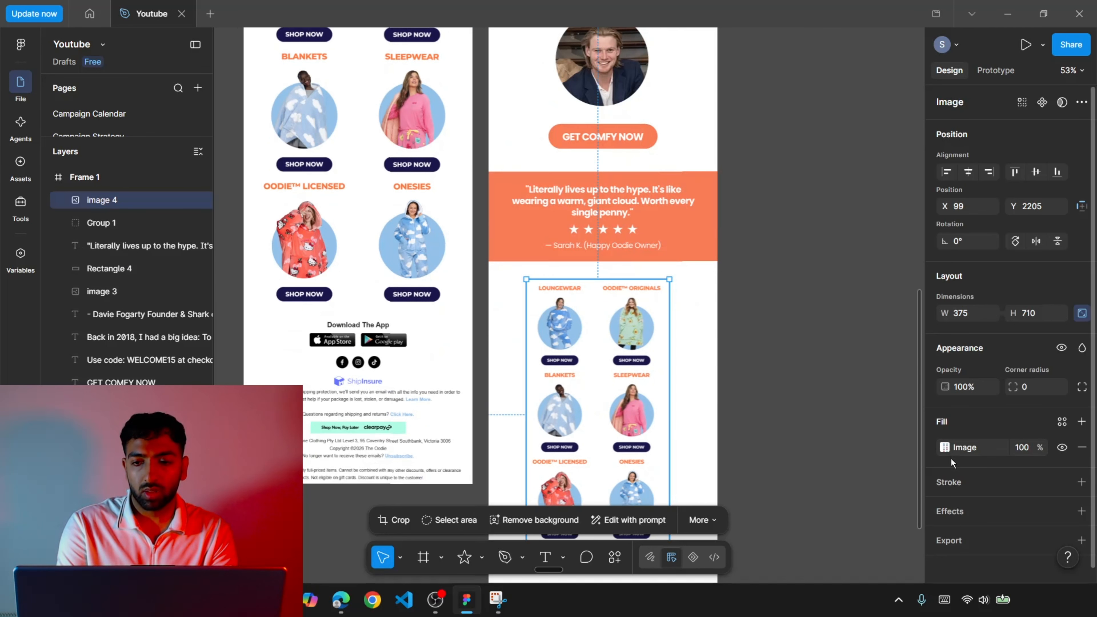
left_click(694, 327)
left_click(696, 329)
left_click(944, 540)
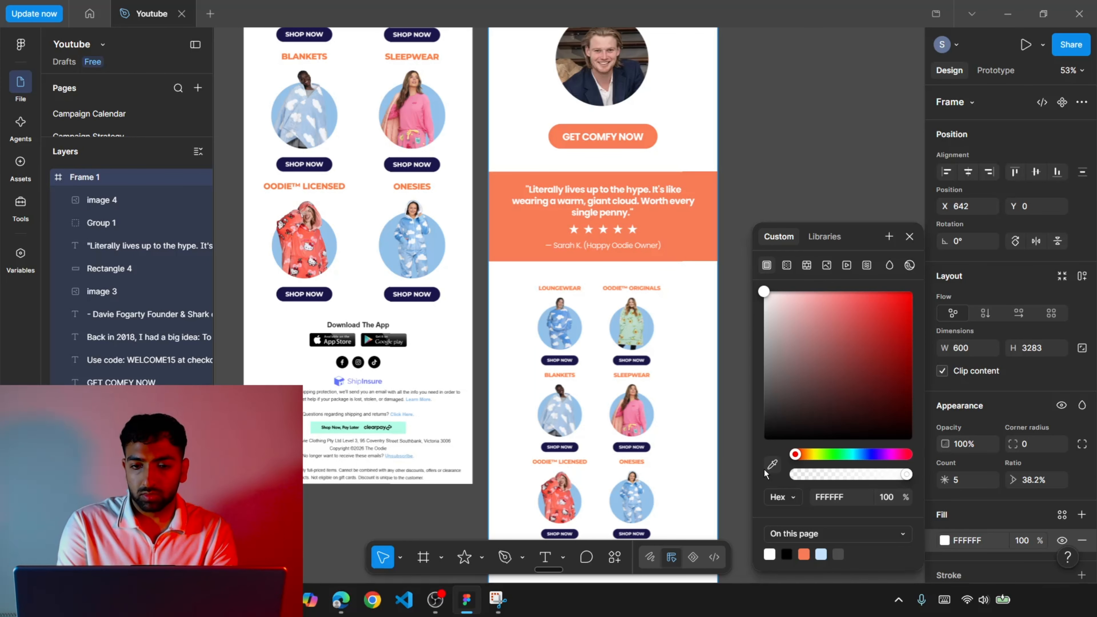
Enlarge the product grid image to nearly the full frame width and centre it horizontally just below the testimonial band.
left_click(660, 377)
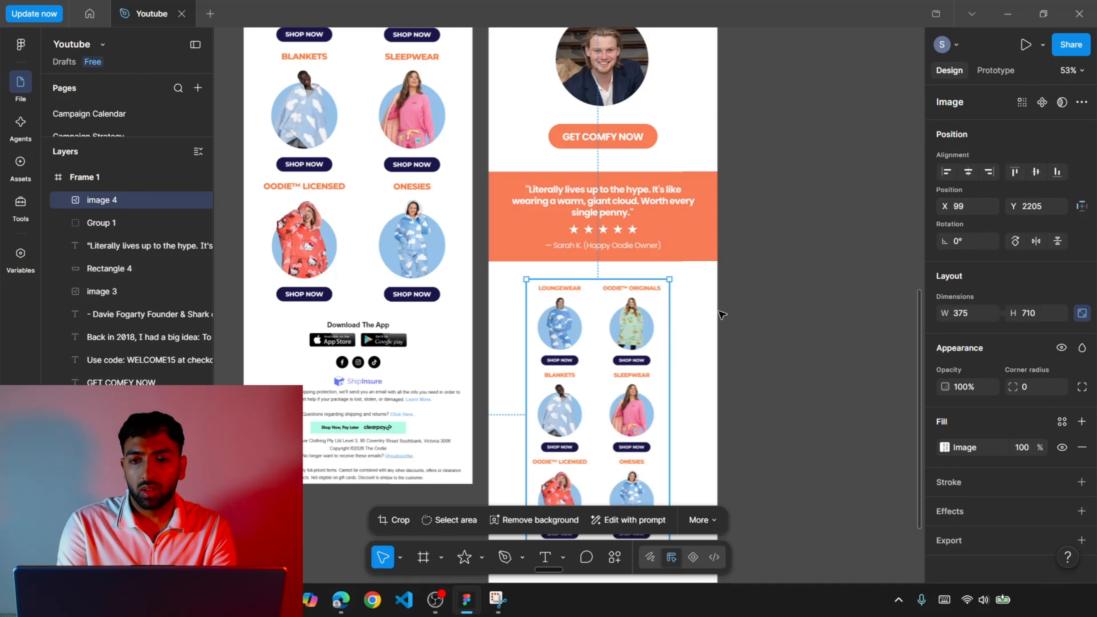
left_click_drag(669, 372, 718, 372)
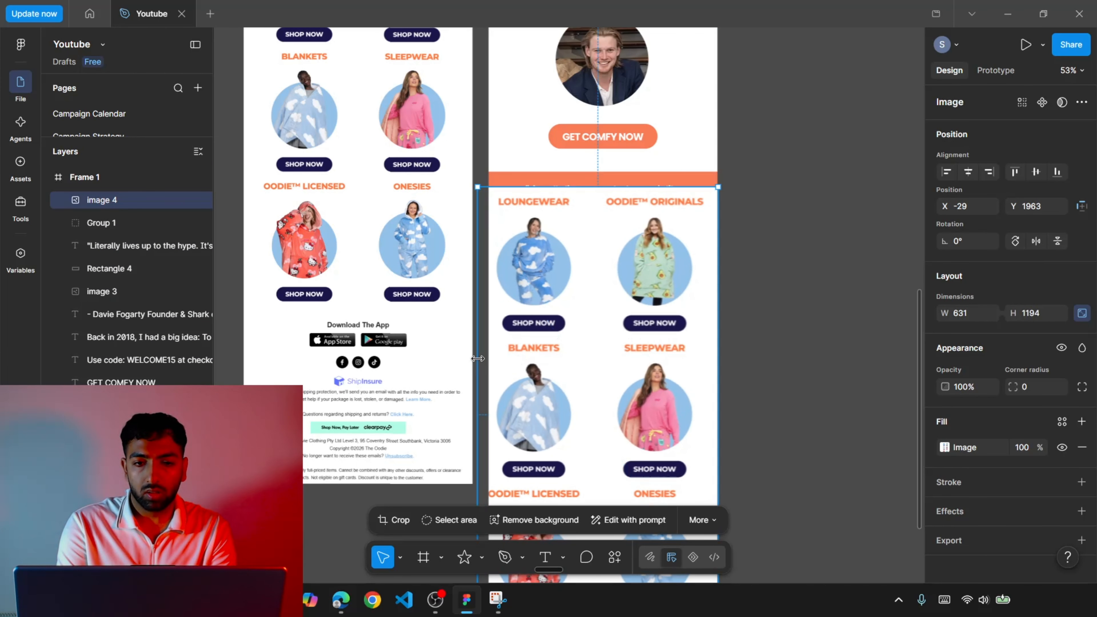
left_click_drag(478, 363, 488, 362)
left_click_drag(572, 319, 572, 395)
left_click(968, 172)
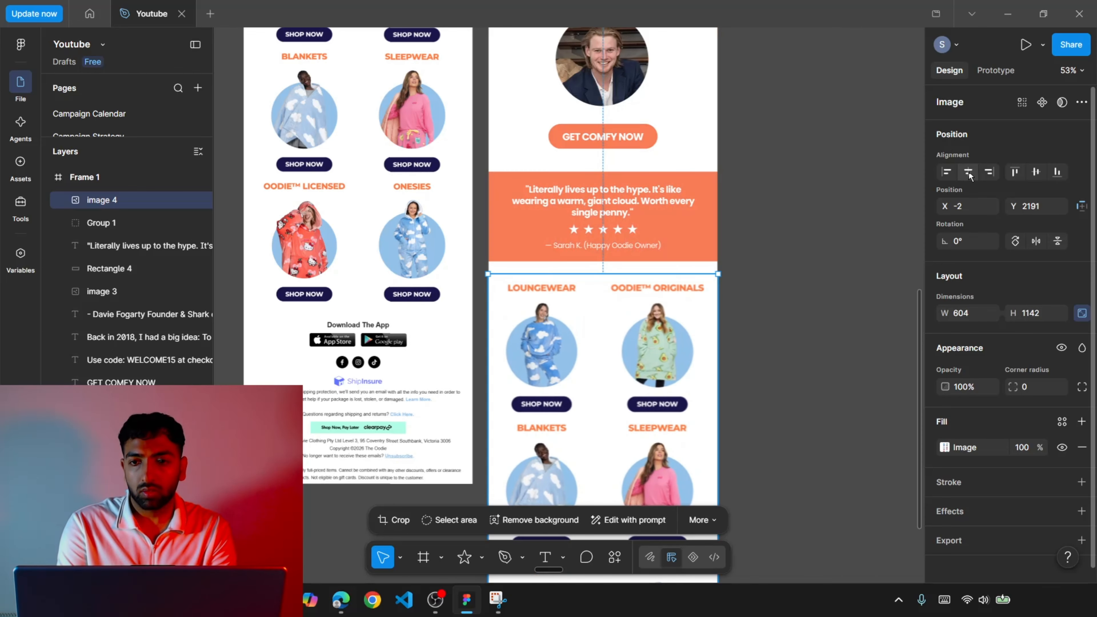
left_click_drag(718, 347, 710, 348)
left_click(783, 359)
Review the placed product grid and compare the whole redesigned email with the original from the header down.
scroll(752, 370, "down", 3)
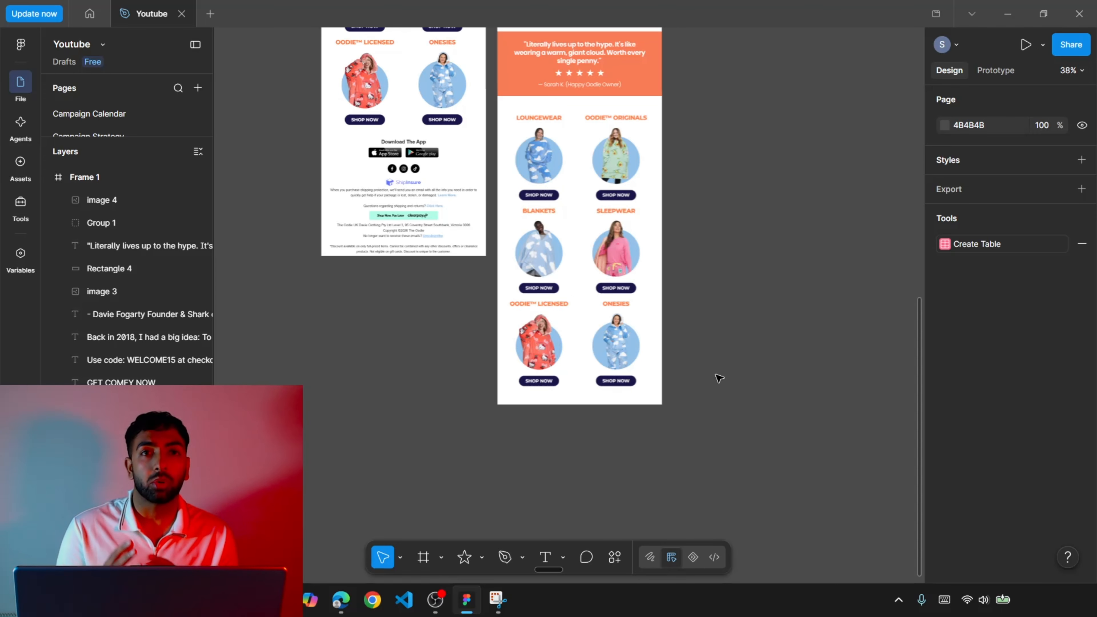
scroll(719, 379, "up", 4)
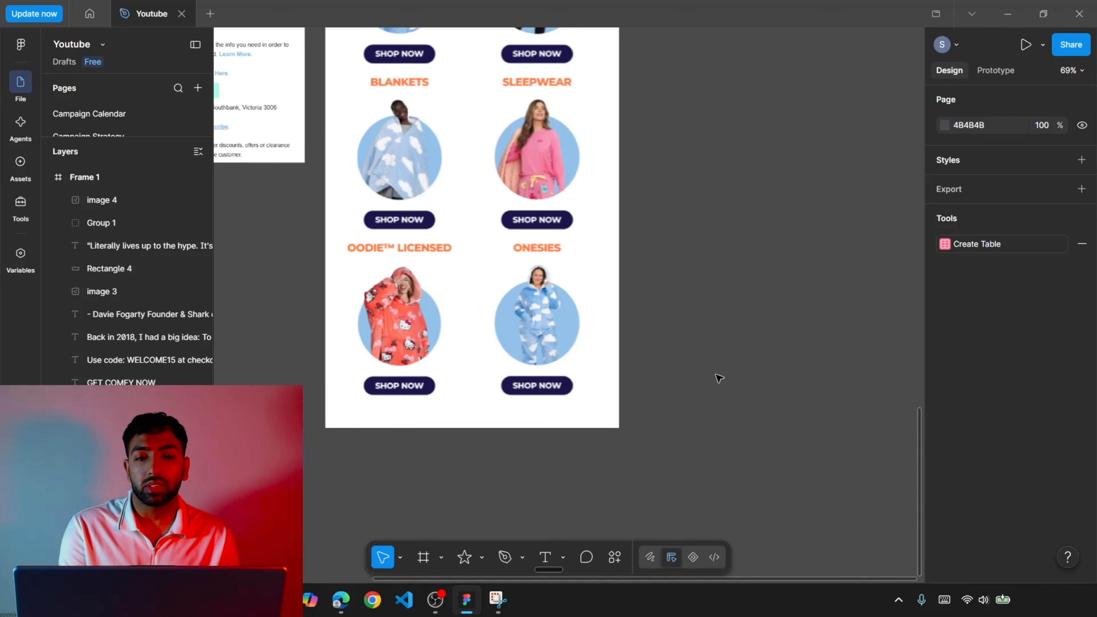
scroll(719, 379, "down", 4)
scroll(719, 378, "up", 9)
scroll(719, 379, "up", 8)
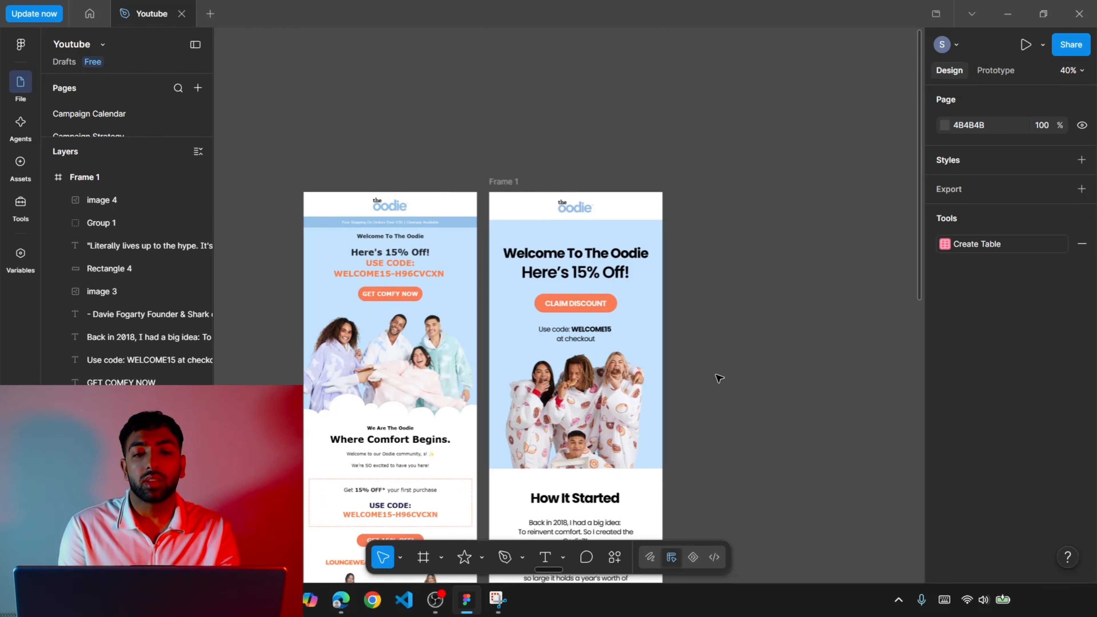
scroll(719, 379, "down", 5)
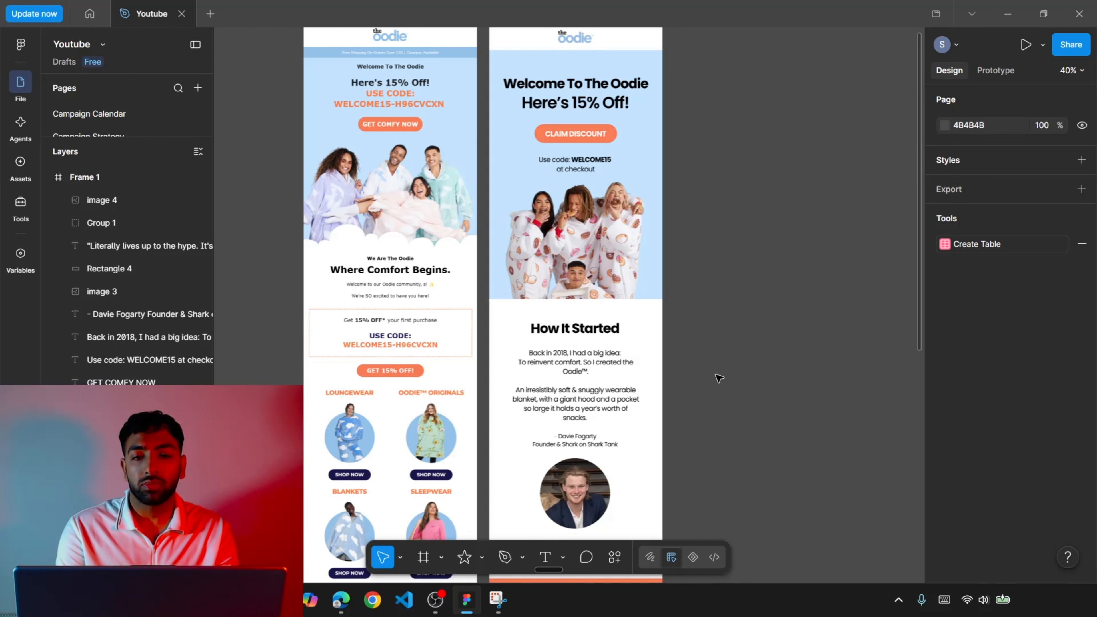
Inspect the new footer's free shipping banner, navy navigation links, FOLLOW US social icons and white logo.
scroll(719, 378, "down", 8)
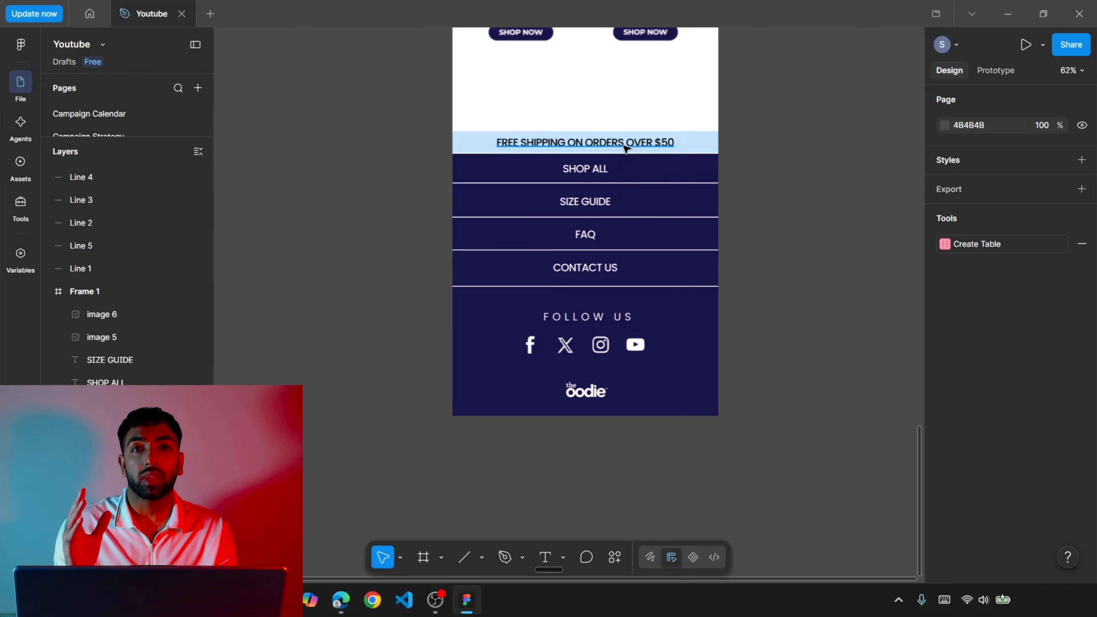
scroll(626, 148, "up", 4)
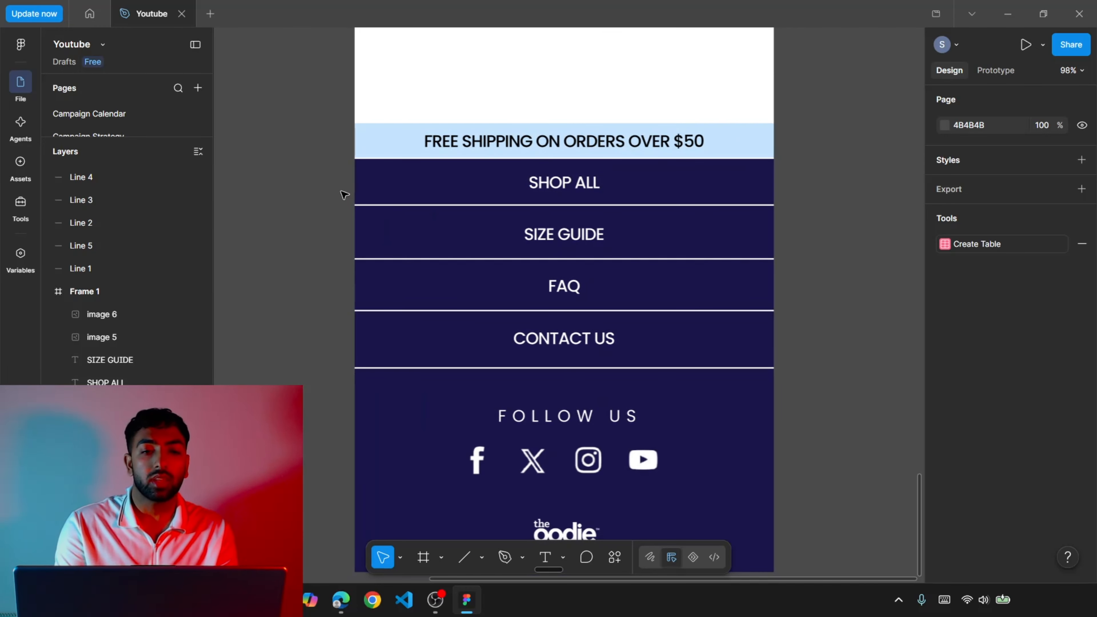
scroll(344, 196, "down", 1)
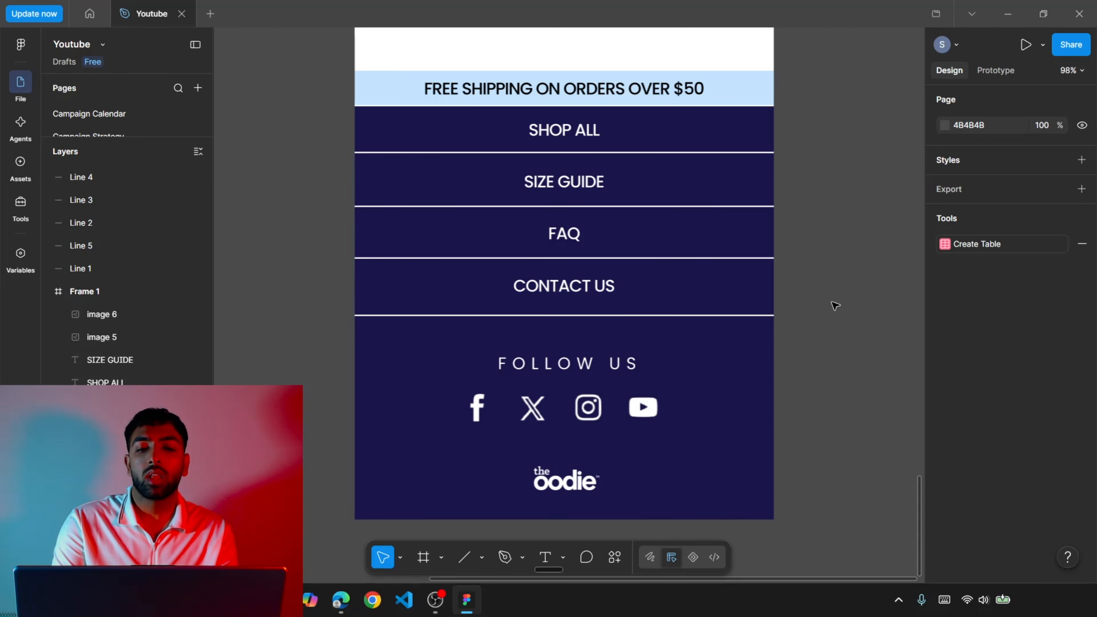
scroll(729, 378, "down", 1)
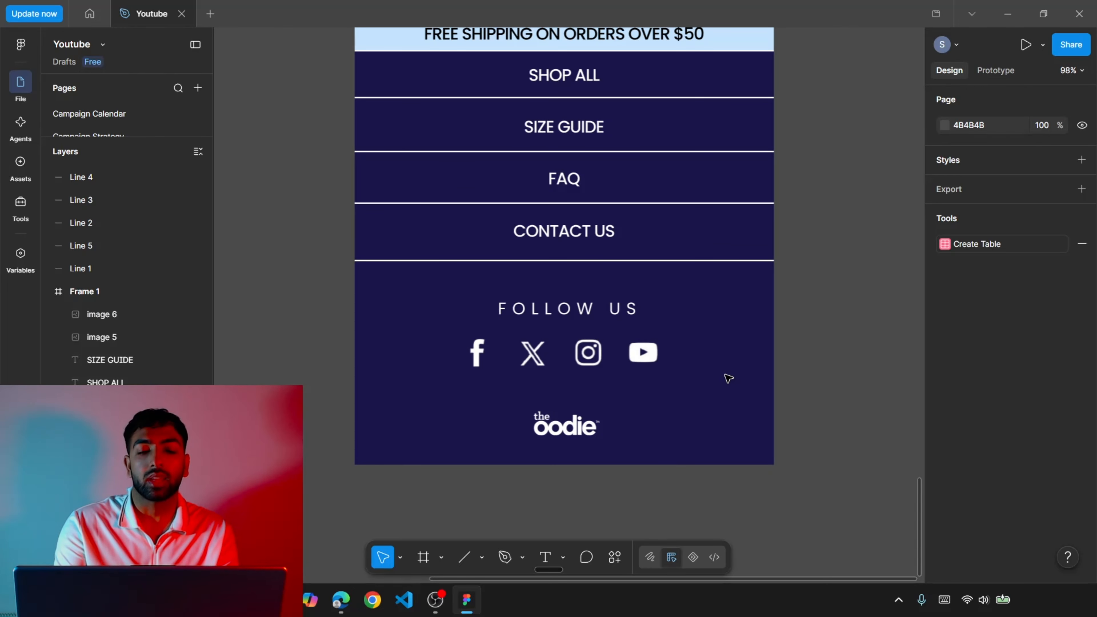
Compare the redesigned footer with the original email's footer, including its app badges, social icons, shipping notes and disclaimer.
scroll(729, 379, "down", 2)
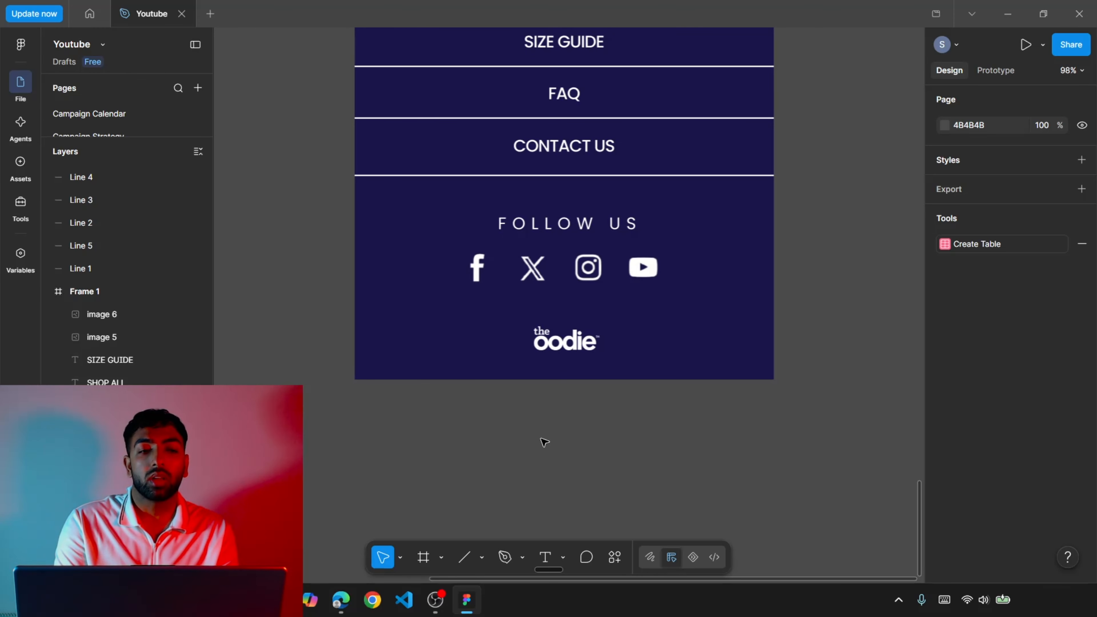
scroll(544, 442, "down", 3)
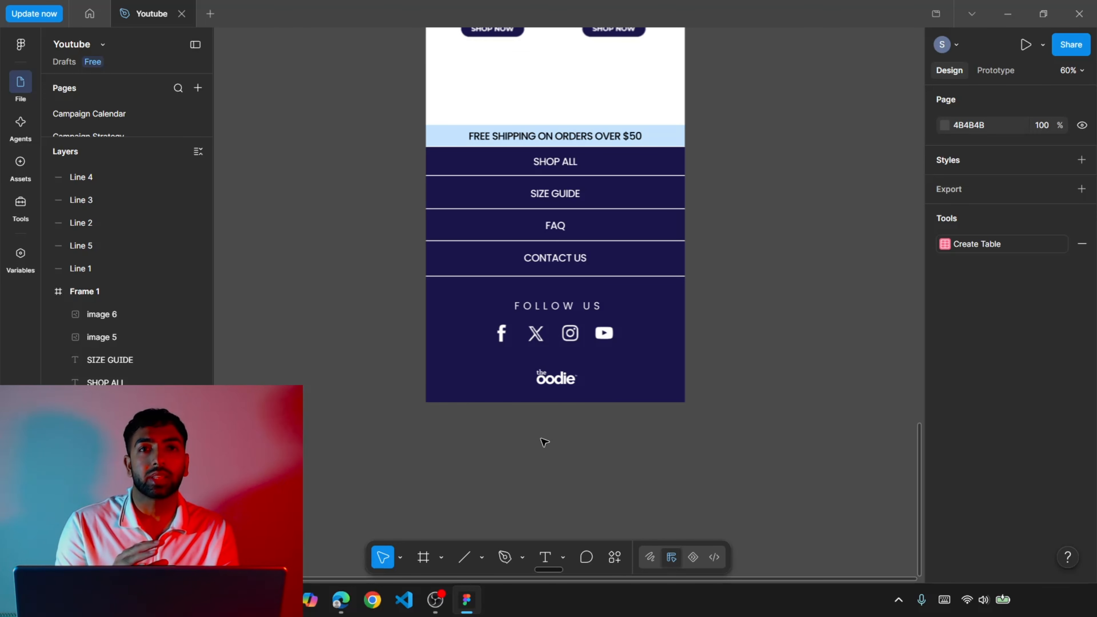
scroll(544, 442, "left", 5)
scroll(544, 442, "up", 9)
scroll(544, 442, "up", 4)
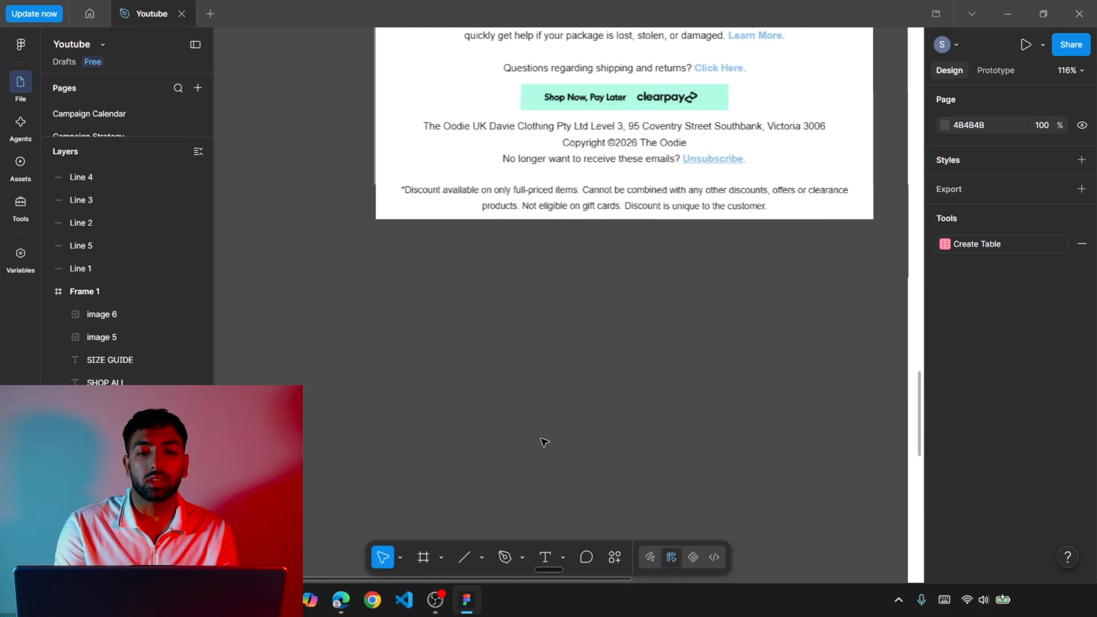
scroll(544, 442, "up", 3)
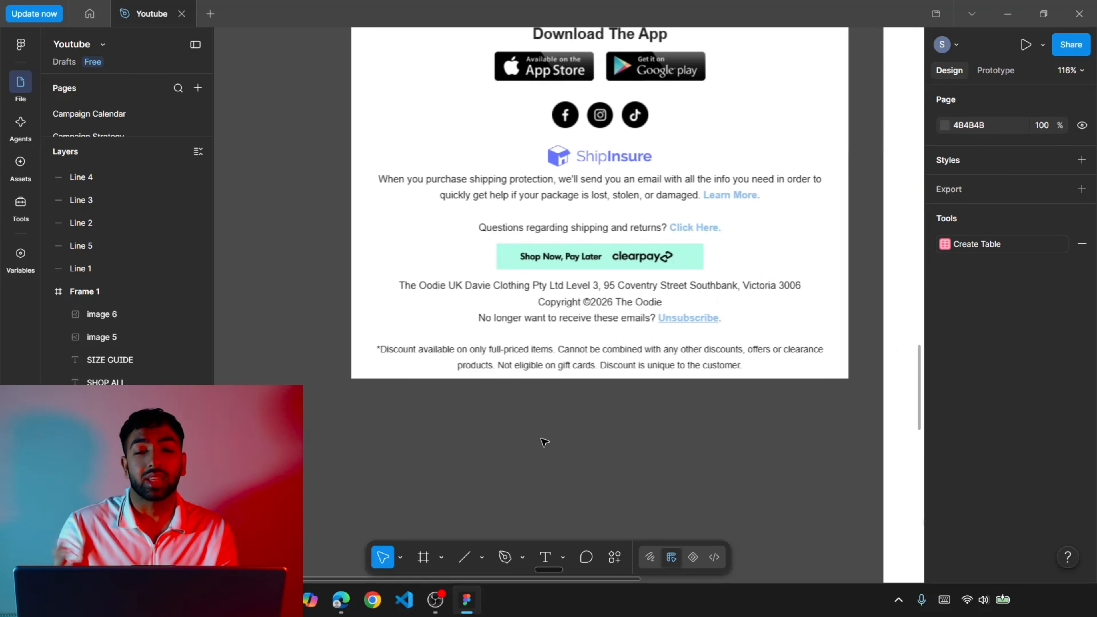
scroll(544, 442, "down", 2)
scroll(545, 442, "down", 3)
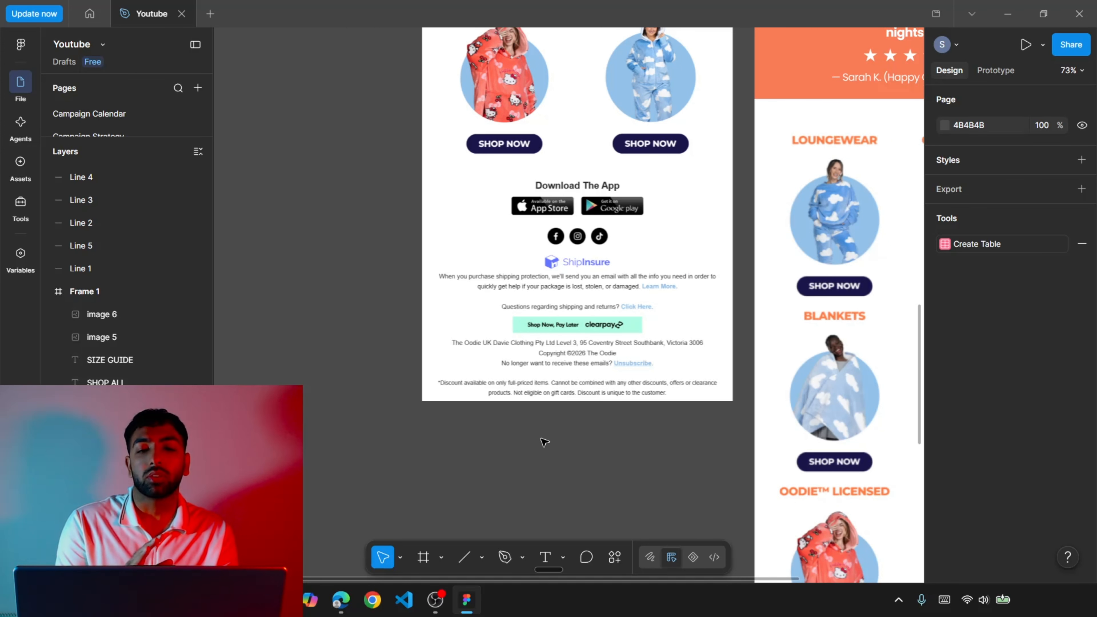
scroll(544, 441, "down", 10)
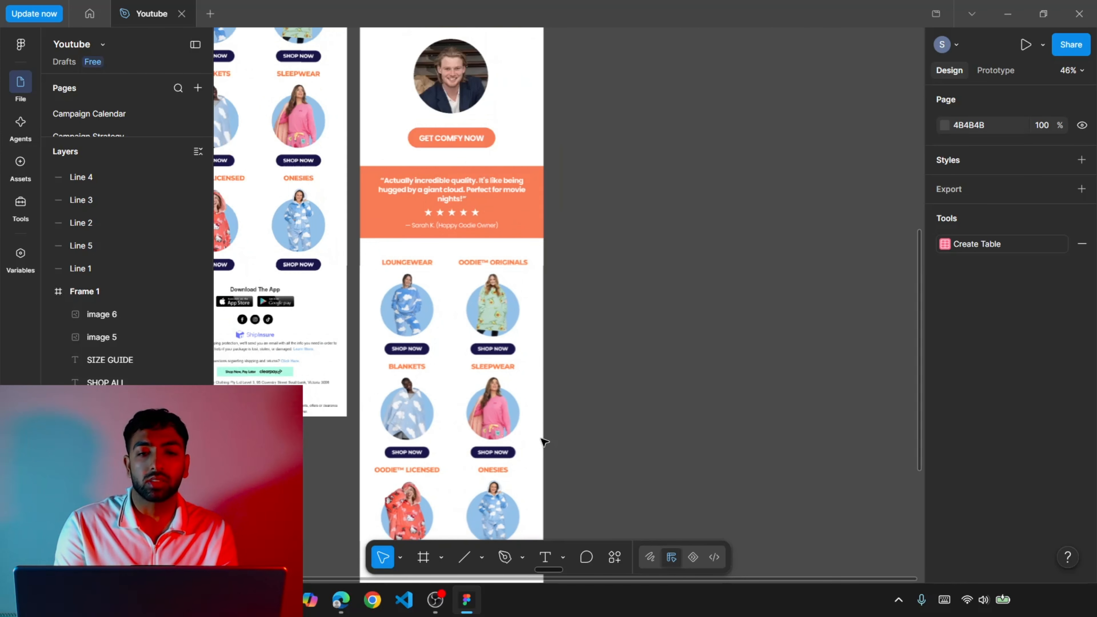
Compare the full length of the redesigned email with the original, from the header to the navy footer.
scroll(544, 442, "down", 3)
scroll(544, 442, "up", 5)
scroll(544, 442, "down", 3)
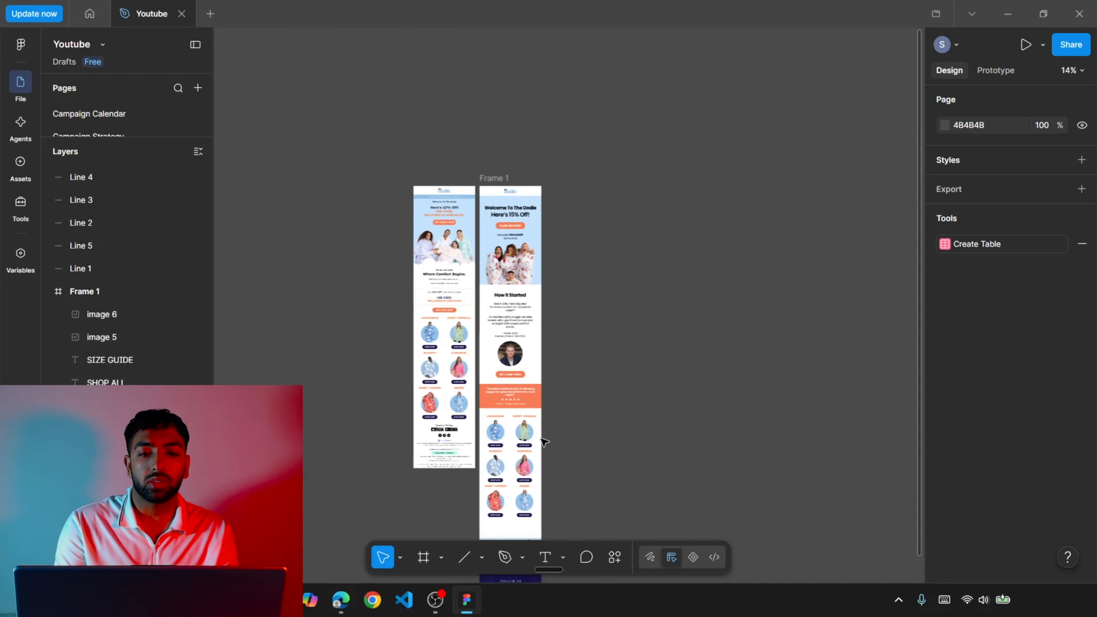
scroll(544, 442, "down", 3)
scroll(544, 441, "left", 4)
scroll(544, 442, "up", 3)
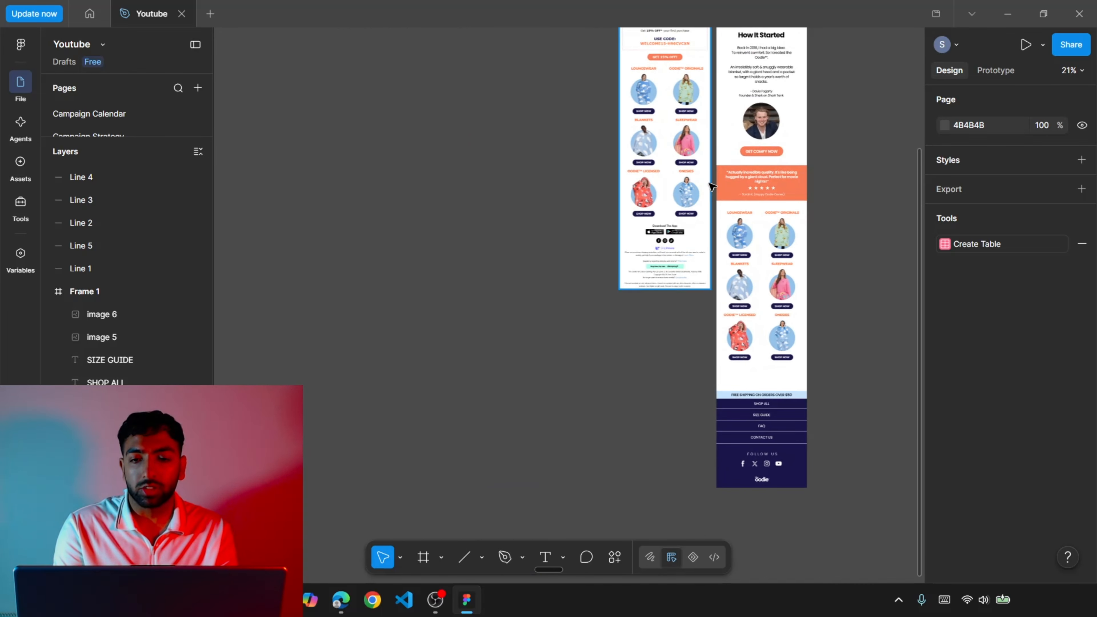
scroll(725, 192, "up", 5)
scroll(725, 192, "down", 1)
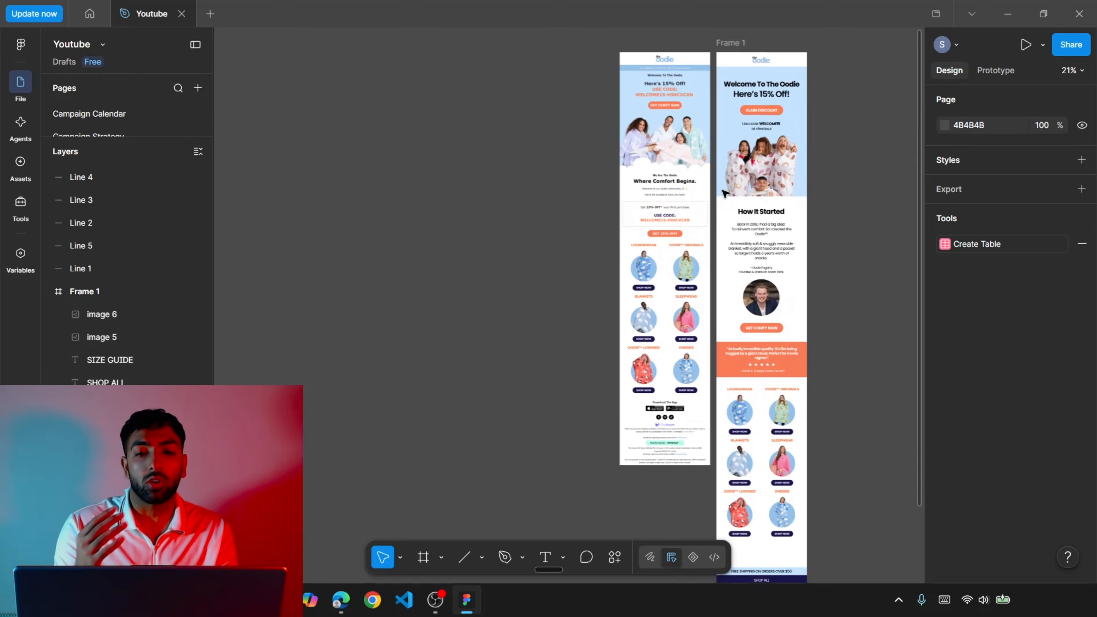
scroll(726, 192, "down", 6)
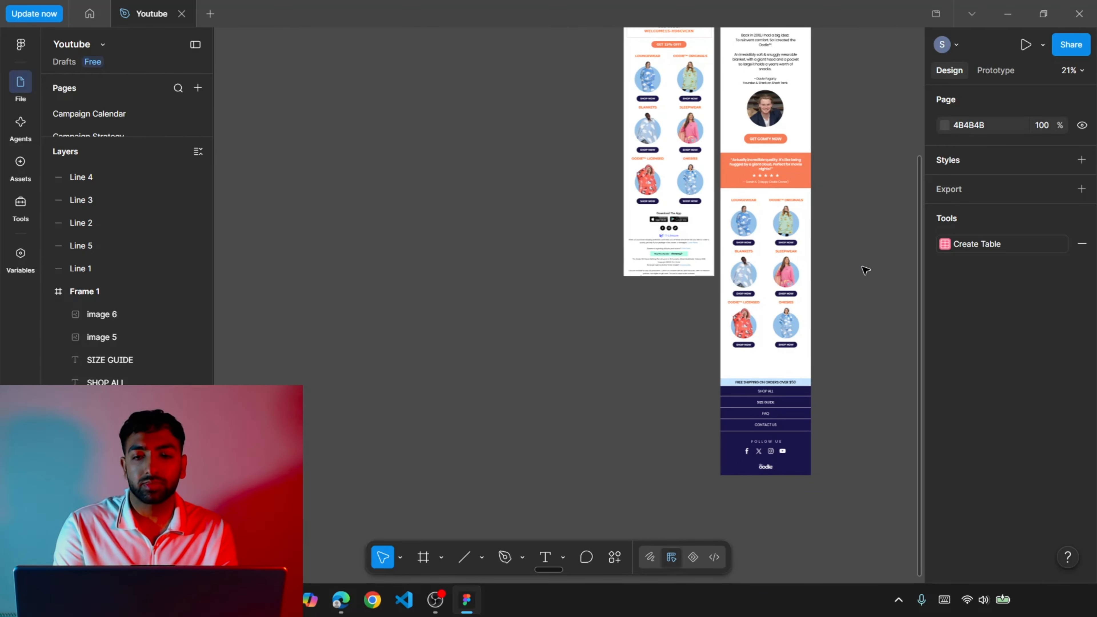
Move the whole footer, from the free shipping banner to the white logo, up closer to the product grid.
scroll(855, 476, "up", 5, "ctrl")
scroll(855, 475, "up", 1)
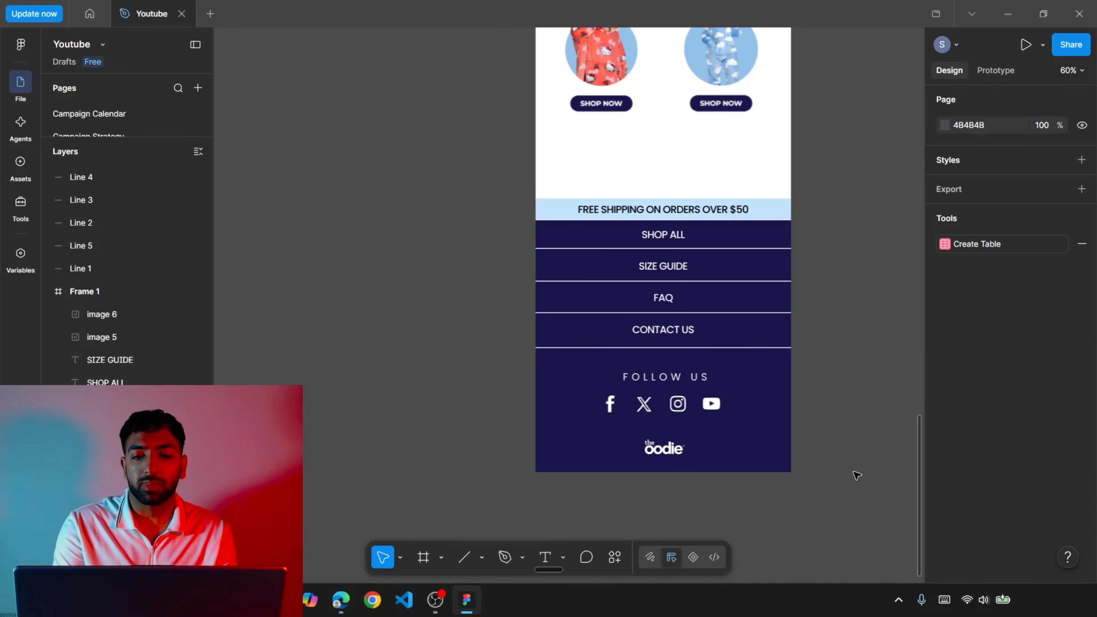
left_click_drag(856, 476, 489, 181)
key("shift+Up")
key("shift+Up")
key("shift+Up")
key("shift+Up")
key("shift+Up")
key("shift+Up")
key("shift+Up")
key("shift+Up")
key("shift+Up")
key("shift+Up")
key("shift+Up")
key("shift+Up")
key("shift+Up")
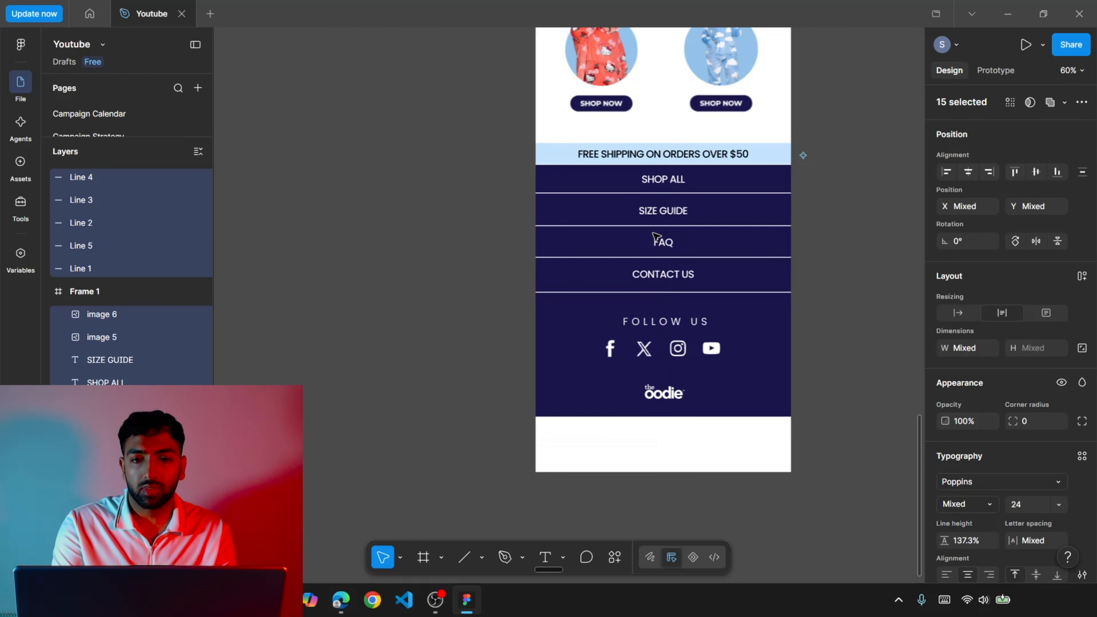
left_click(741, 469)
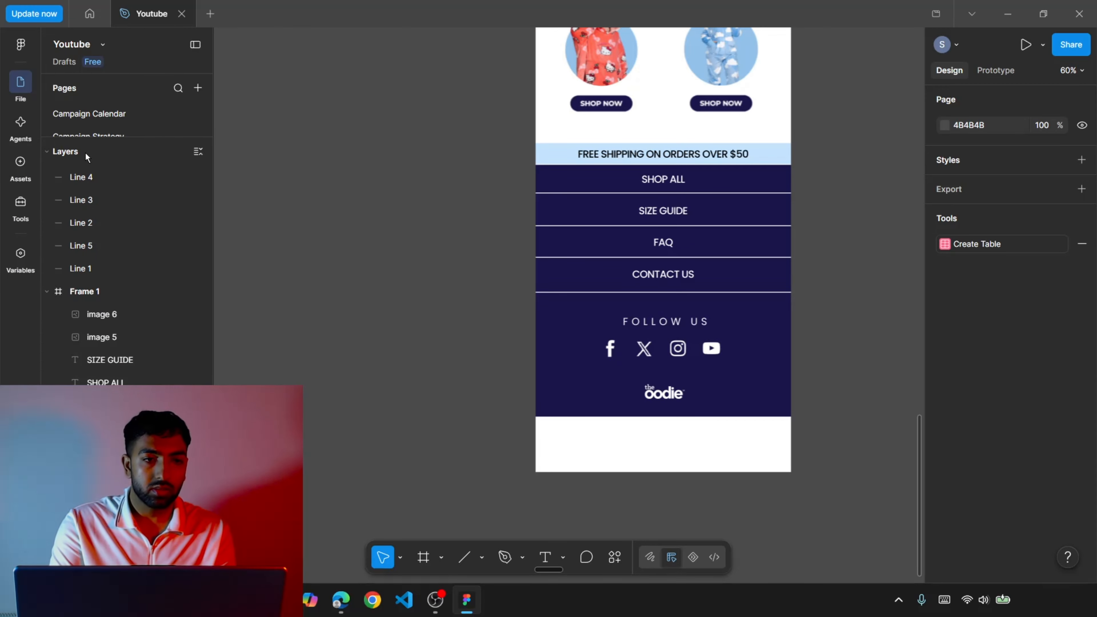
Shorten Frame 1 so that its lower edge ends flush with the navy footer.
left_click(126, 294)
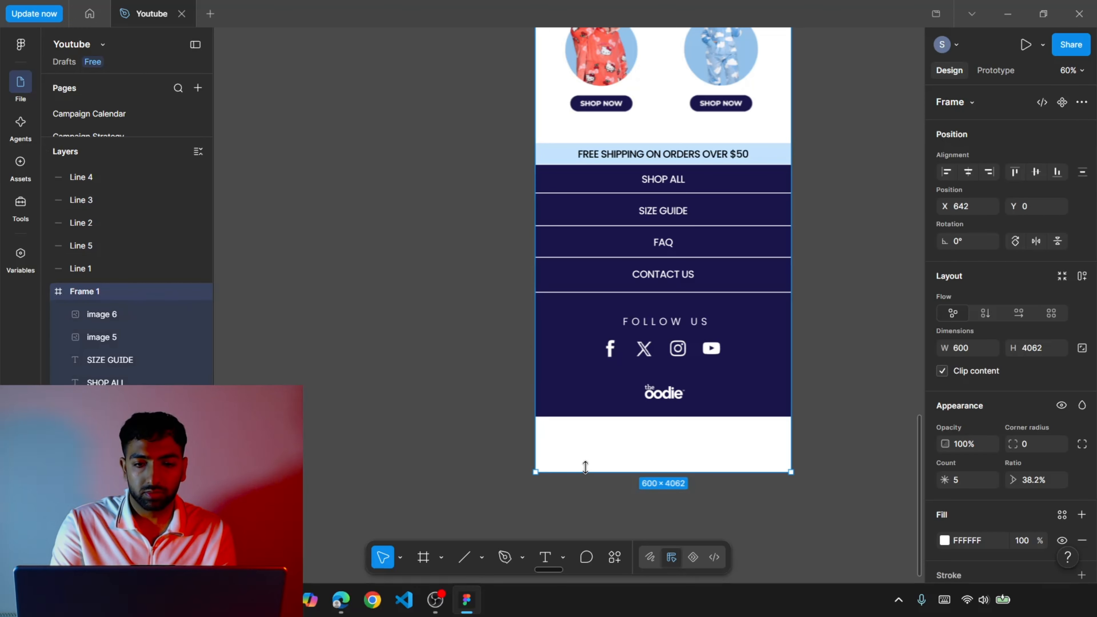
left_click_drag(586, 475, 592, 416)
left_click(423, 365)
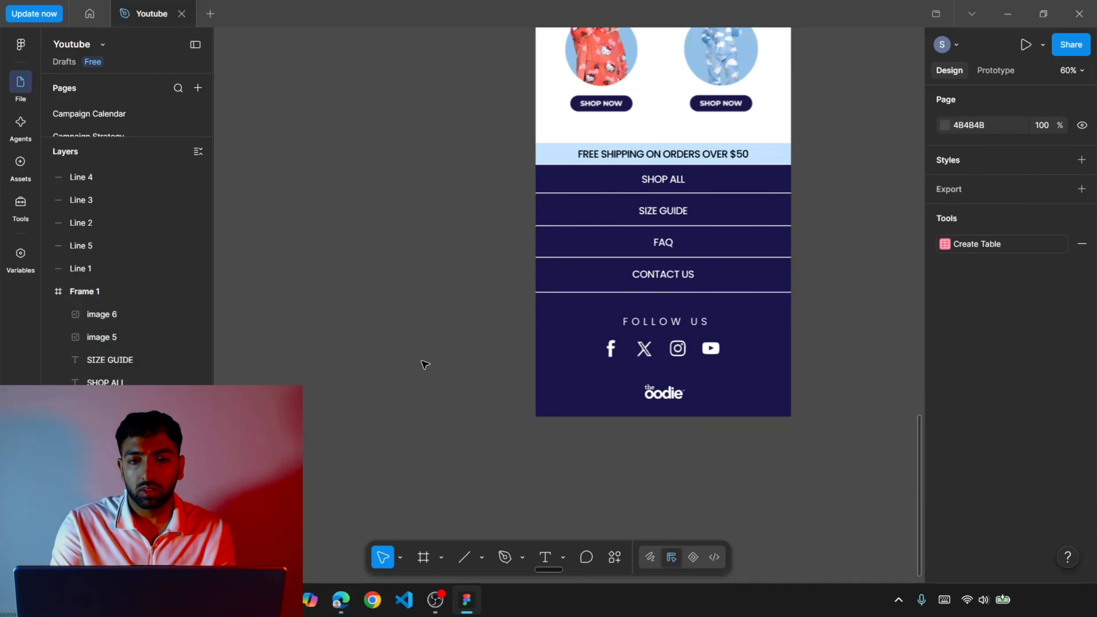
Examine both emails side by side, focusing on the cloud-shaped lower edge of the original's hero image.
scroll(424, 365, "up", 10)
scroll(691, 289, "down", 5)
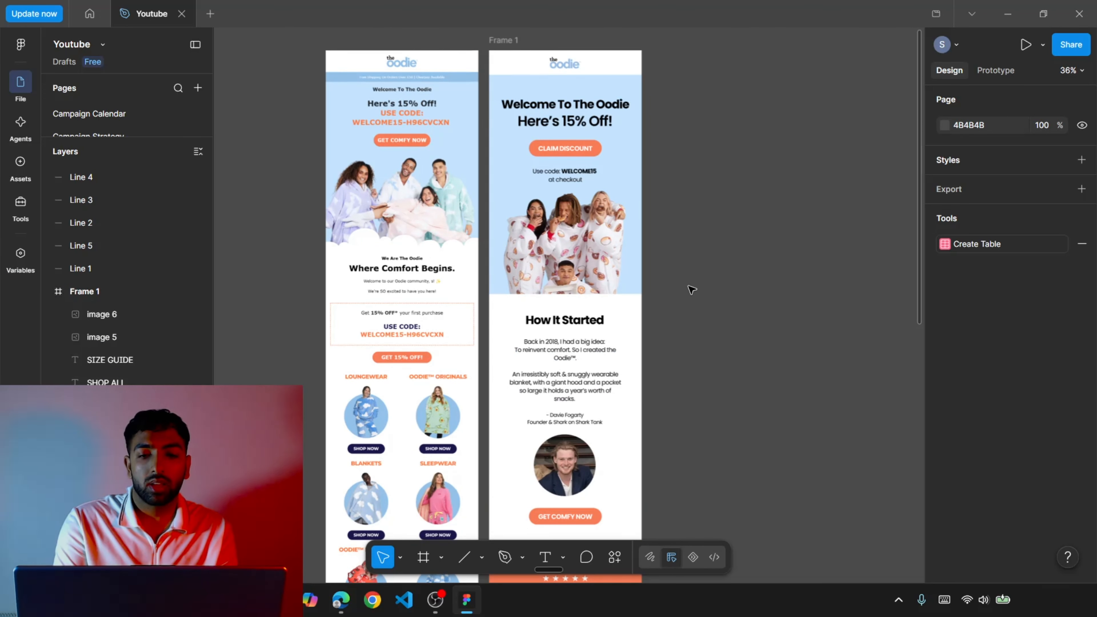
scroll(691, 289, "down", 10)
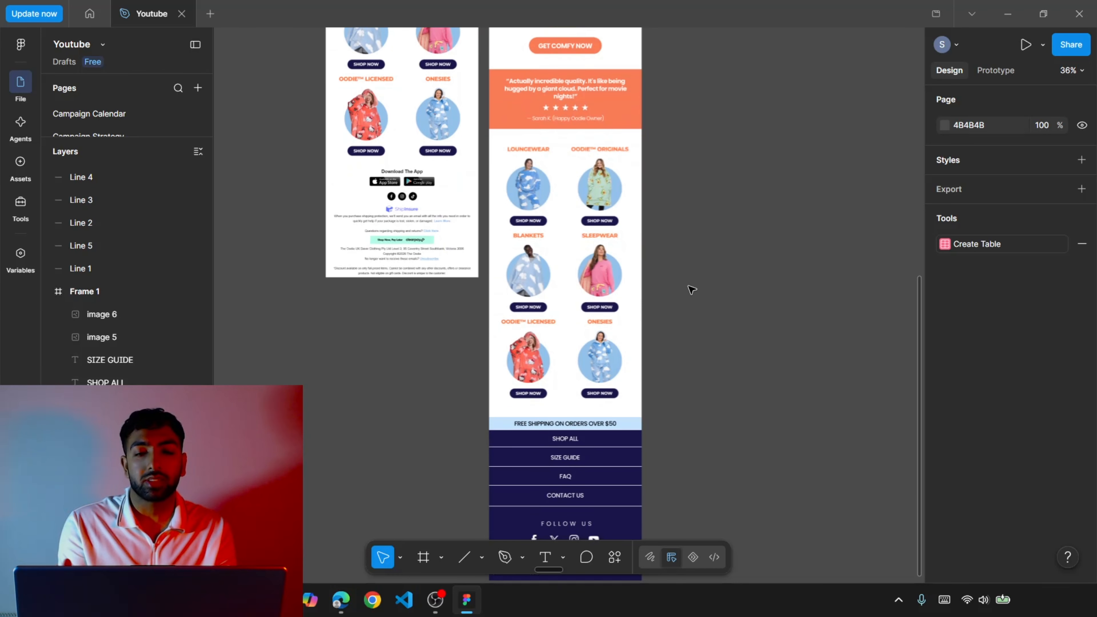
scroll(692, 289, "up", 10)
scroll(393, 153, "up", 5)
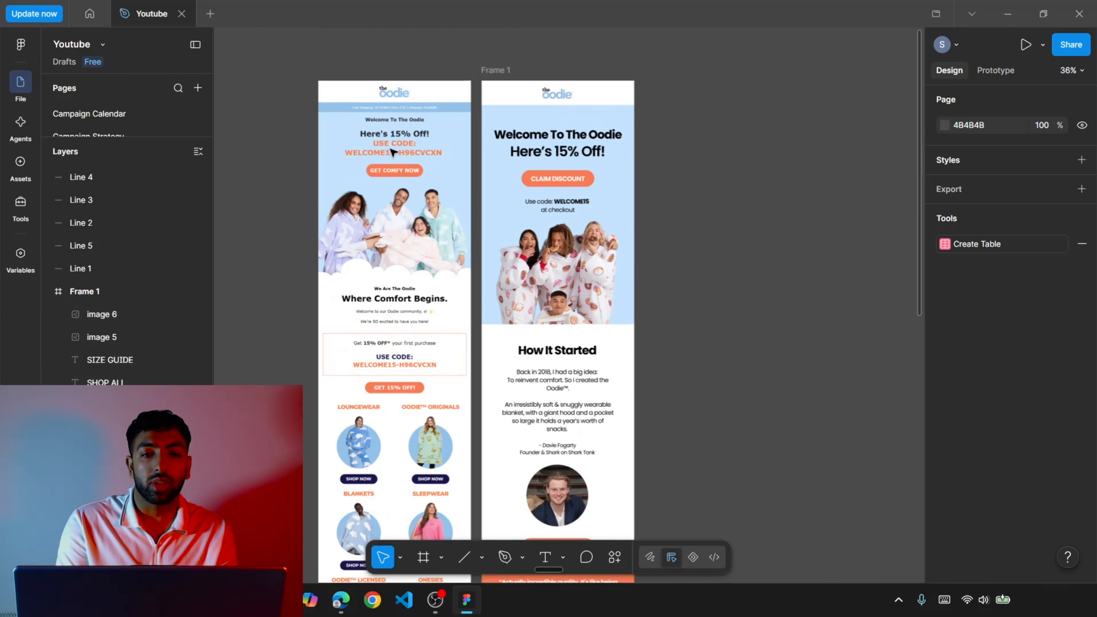
scroll(393, 153, "down", 3)
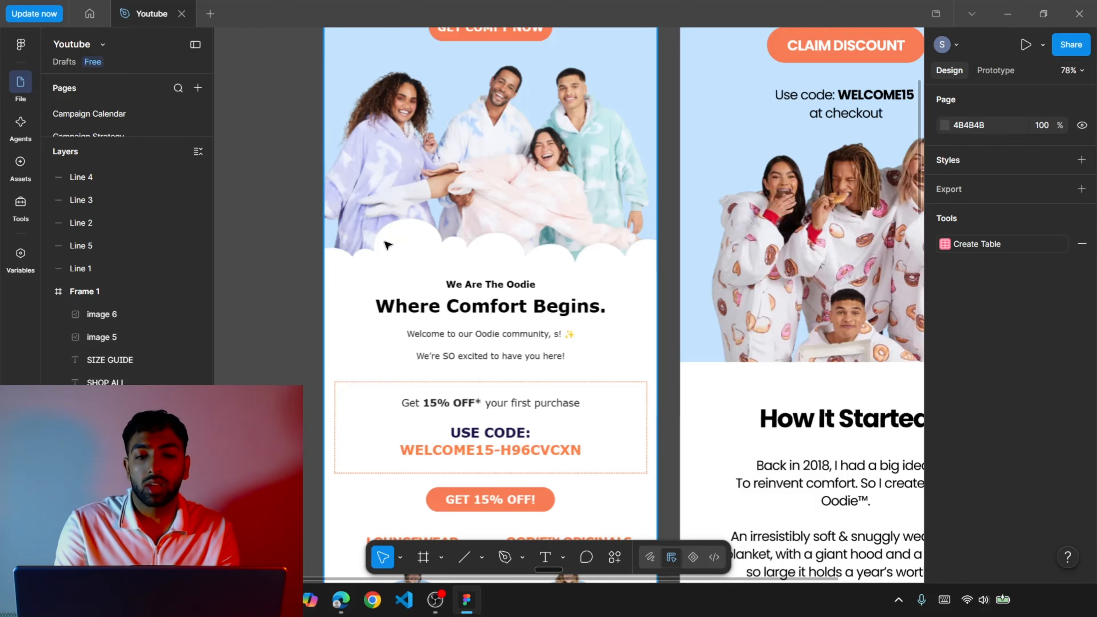
scroll(387, 246, "down", 5)
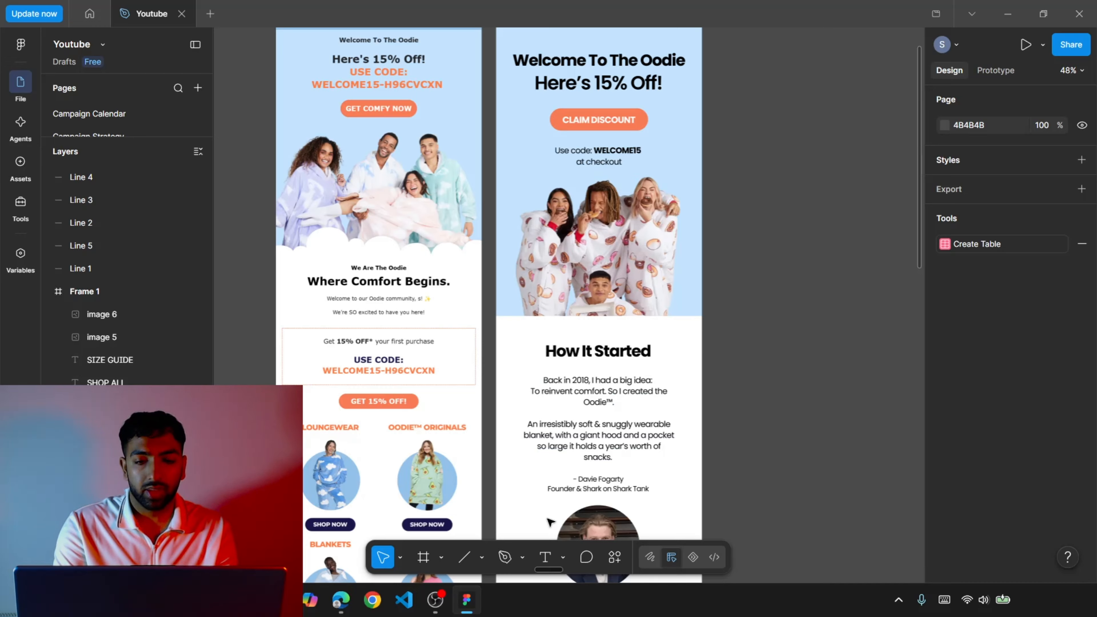
Draw a circle of about 181 × 181 with the Ellipse tool, overlapping the right end of the redesigned hero's lower edge.
left_click(482, 561)
left_click(532, 478)
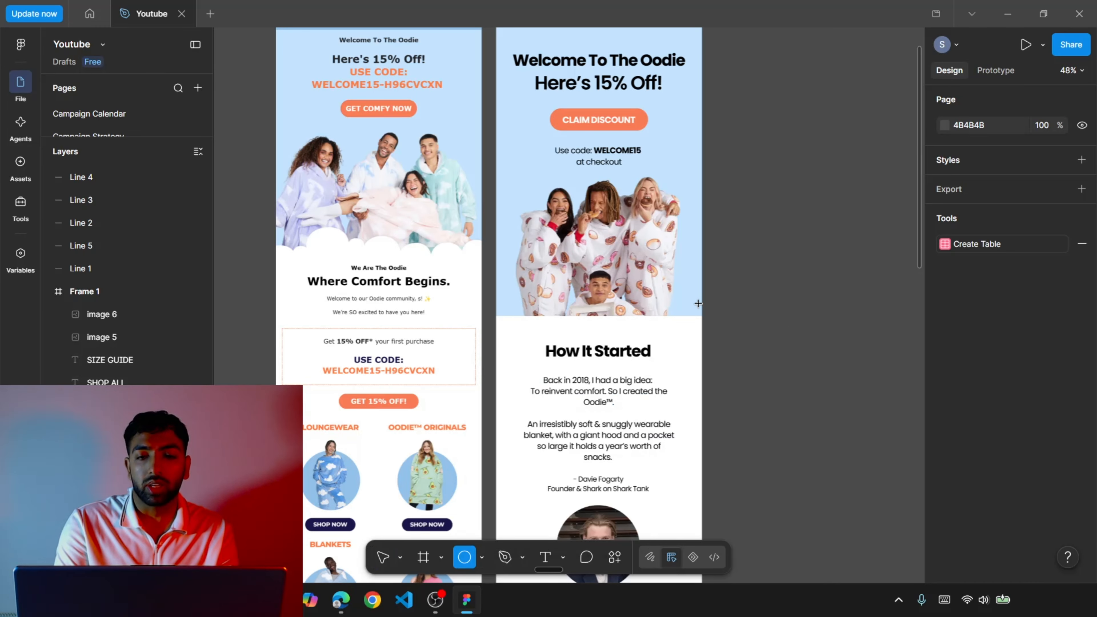
left_click_drag(676, 304, 744, 373)
left_click_drag(747, 357, 770, 349)
Fill the circle with white (FFFFFF) sampled from the email background and place it along the hero's lower edge to build a cloud border.
left_click(945, 448)
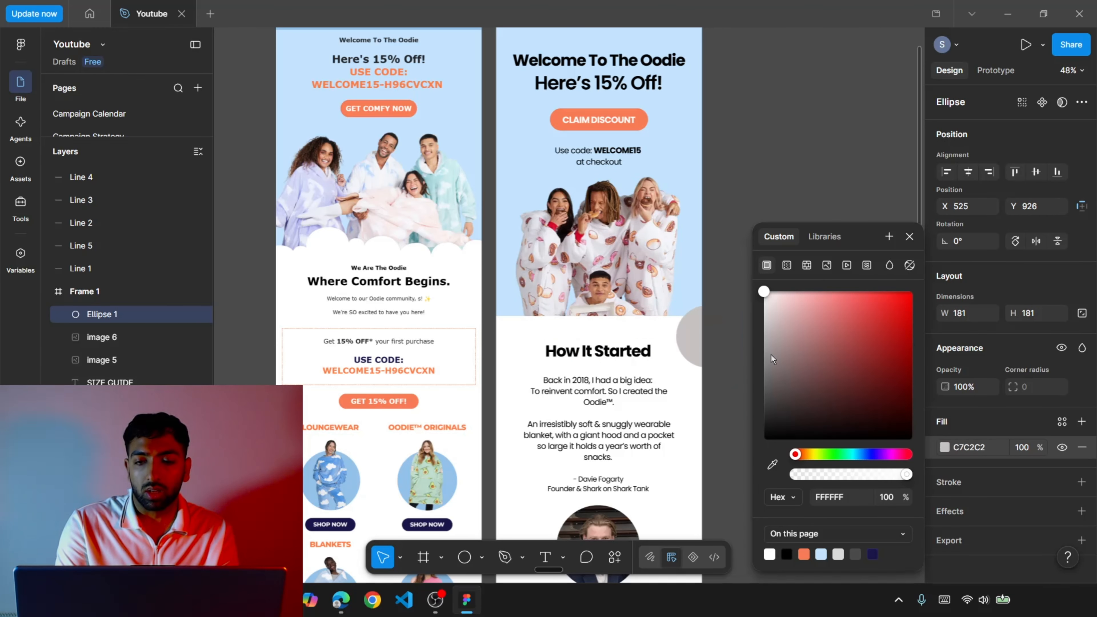
left_click(776, 464)
left_click(531, 357)
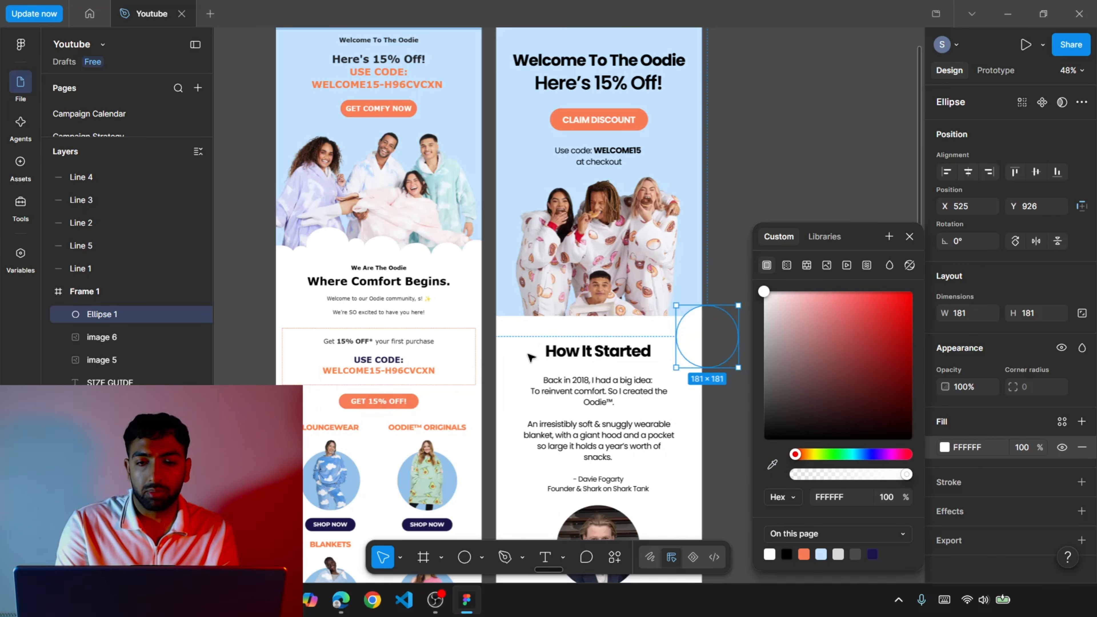
left_click(805, 143)
left_click_drag(707, 322, 560, 344)
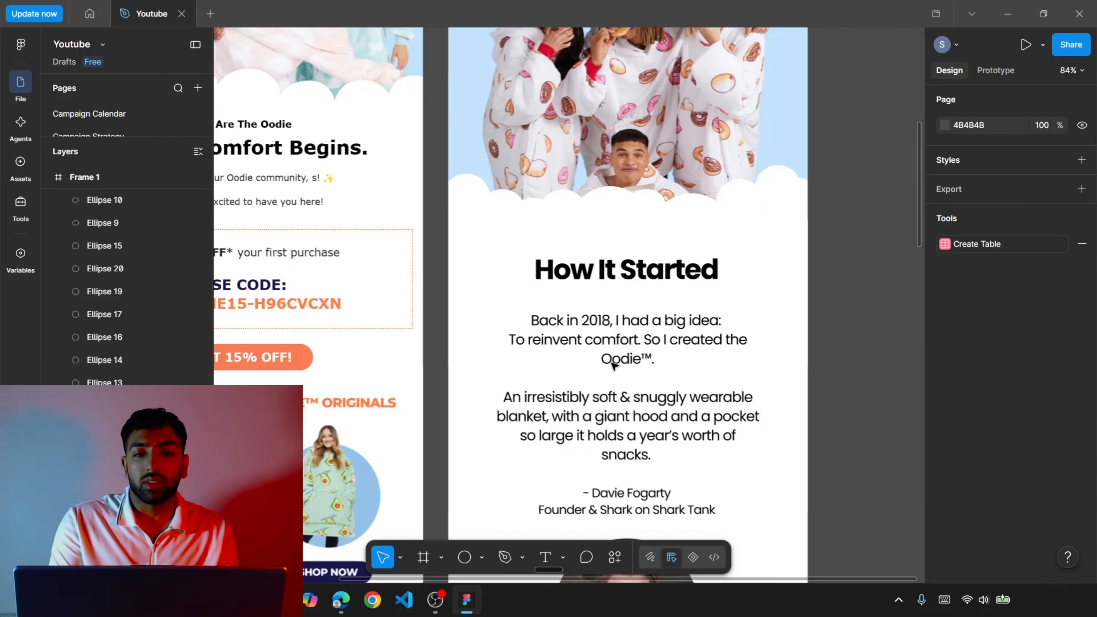
Review the hero's new cloud border and the spacing of the How It Started section against the original.
scroll(613, 365, "down", 5)
scroll(613, 365, "up", 3)
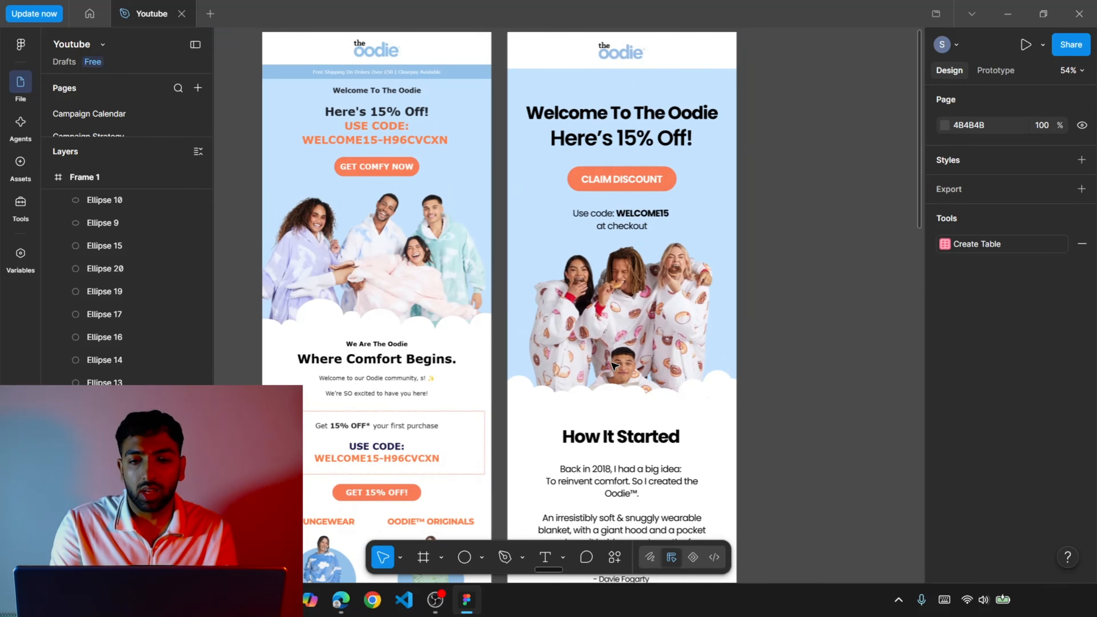
scroll(614, 365, "down", 5)
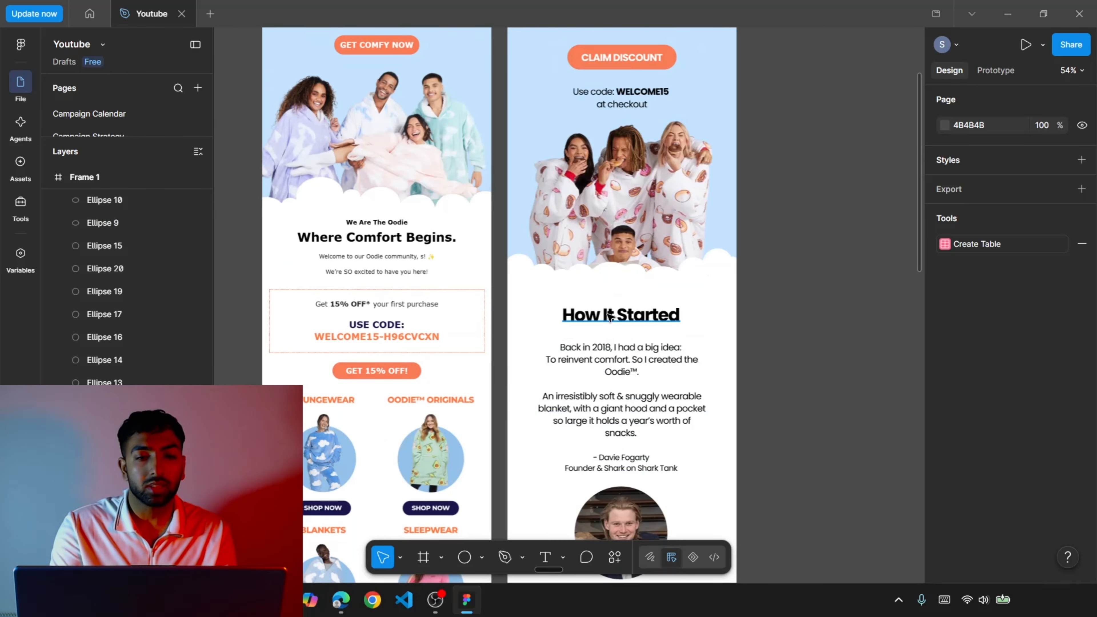
scroll(609, 318, "down", 10)
scroll(609, 318, "up", 5)
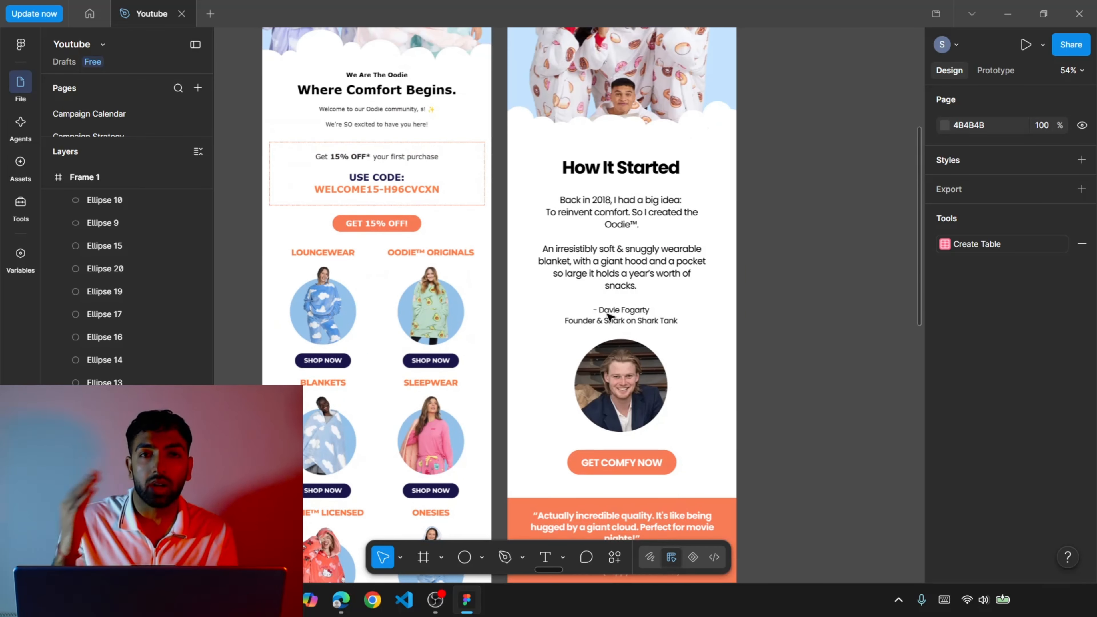
scroll(608, 315, "up", 1)
scroll(608, 316, "down", 1)
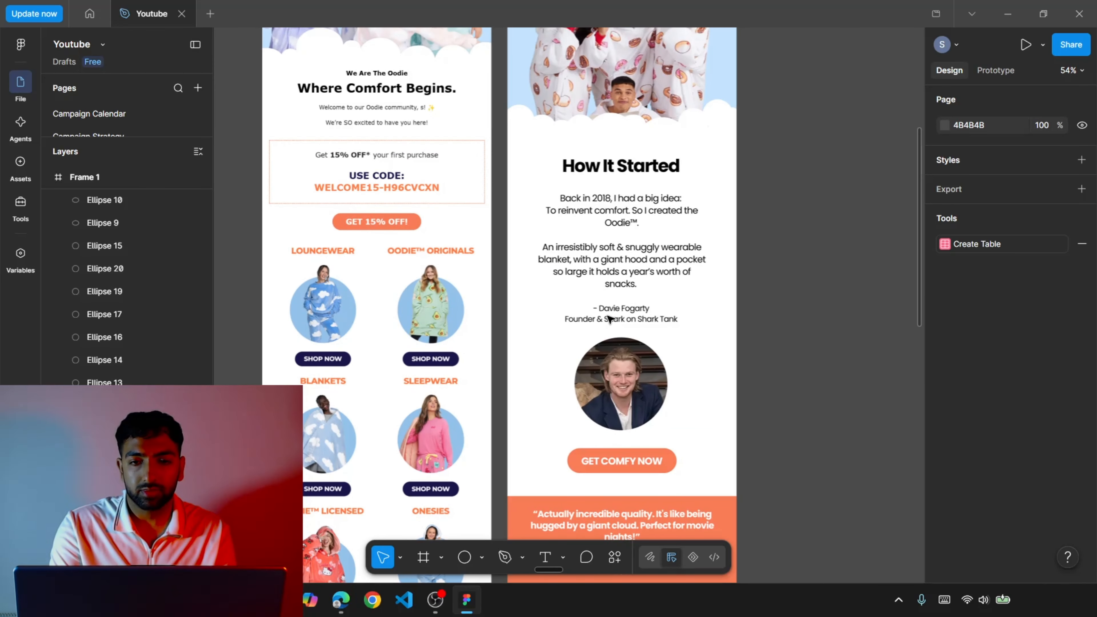
Select everything below the hero except the cloud circles, from How It Started to the footer, and nudge it up closer to the hero.
left_click_drag(501, 146, 845, 417)
scroll(845, 416, "up", 20)
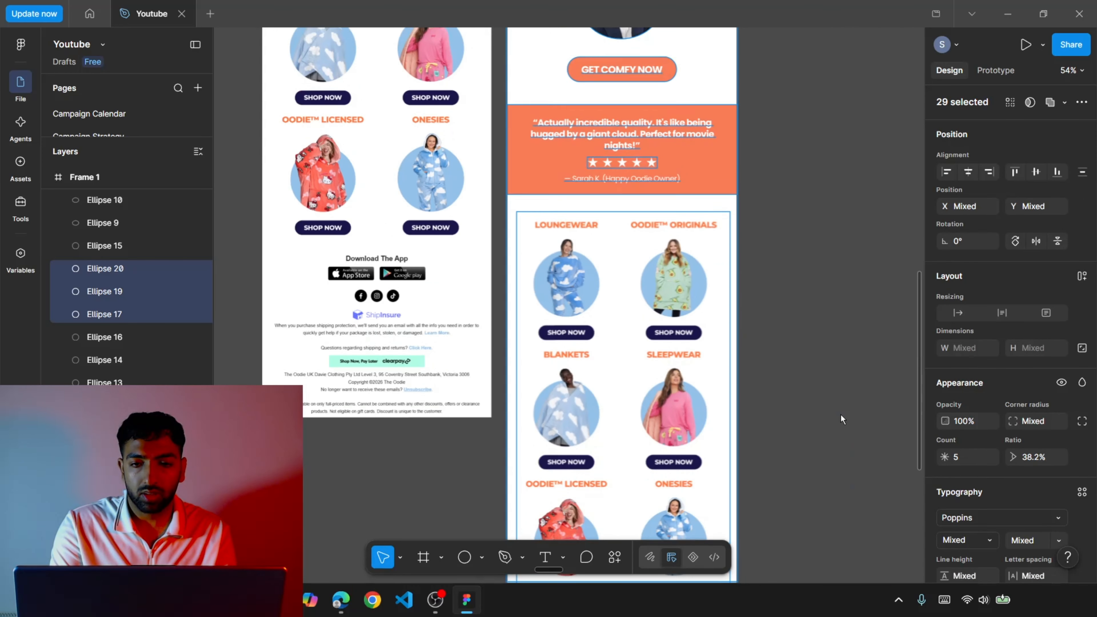
scroll(844, 418, "down", 3)
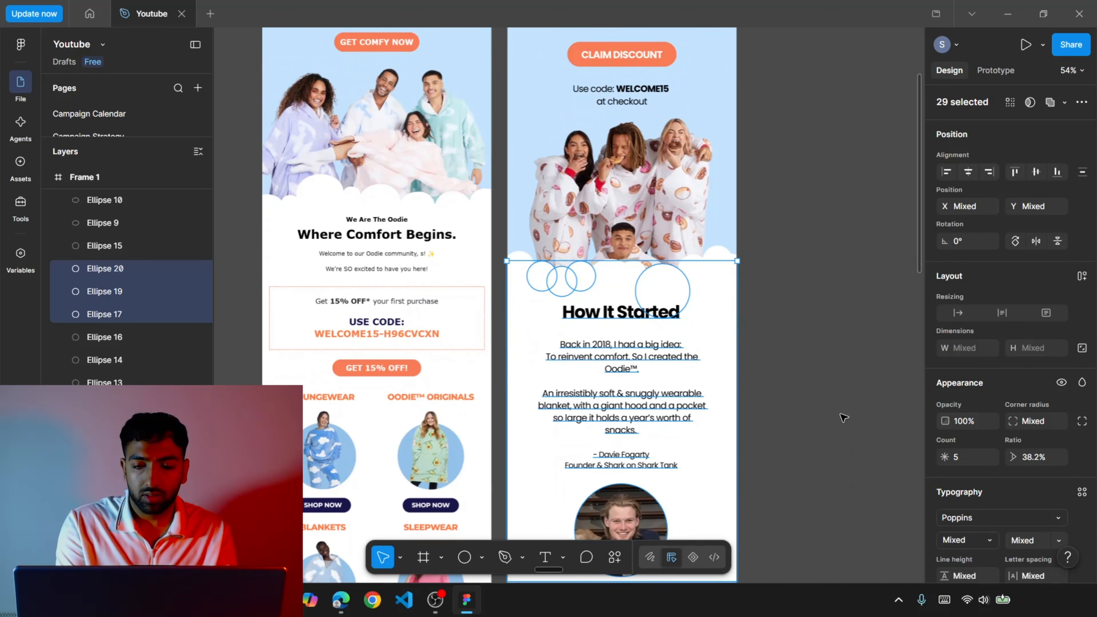
left_click(665, 294, "shift")
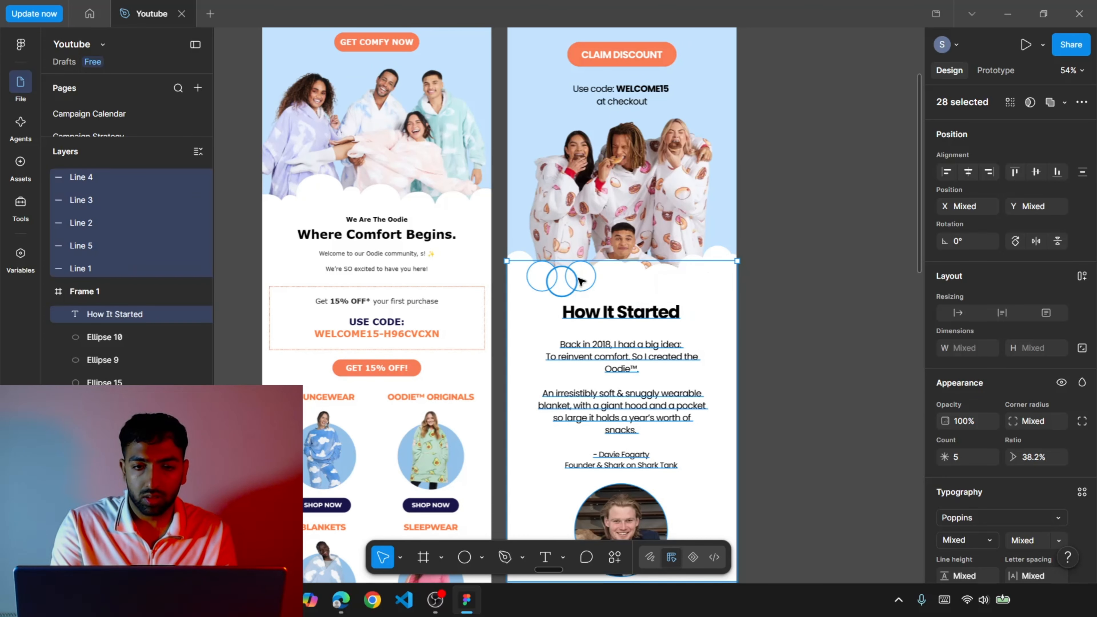
left_click(547, 277, "shift")
key("shift+Up")
key("shift+Up")
key("shift+Up")
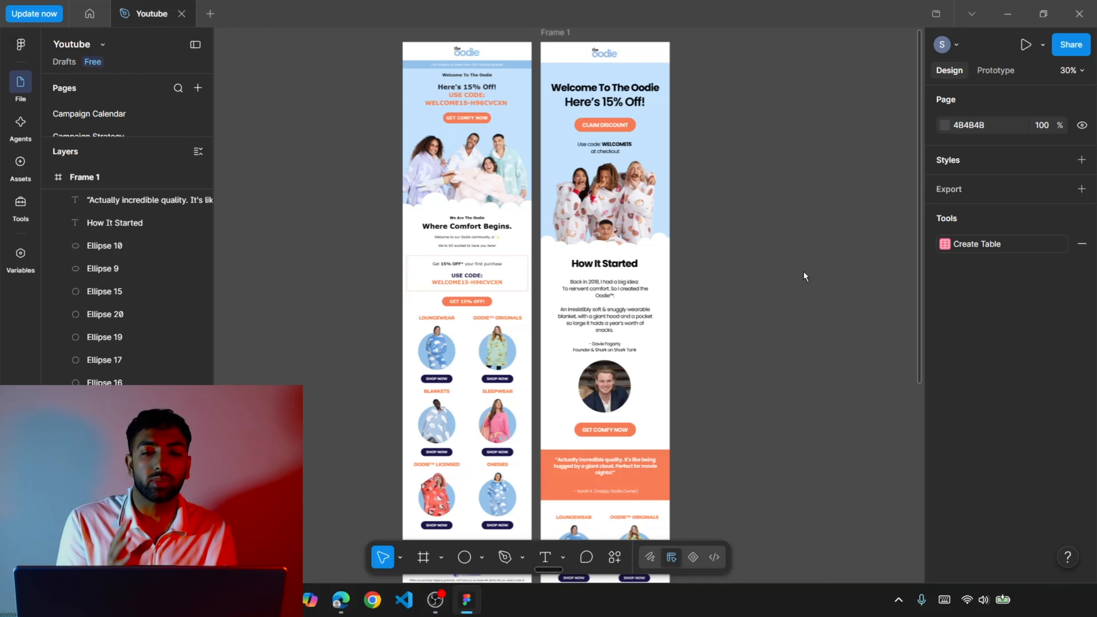
Review the tightened redesign beside the original from the hero down to the footer.
scroll(804, 276, "down", 6)
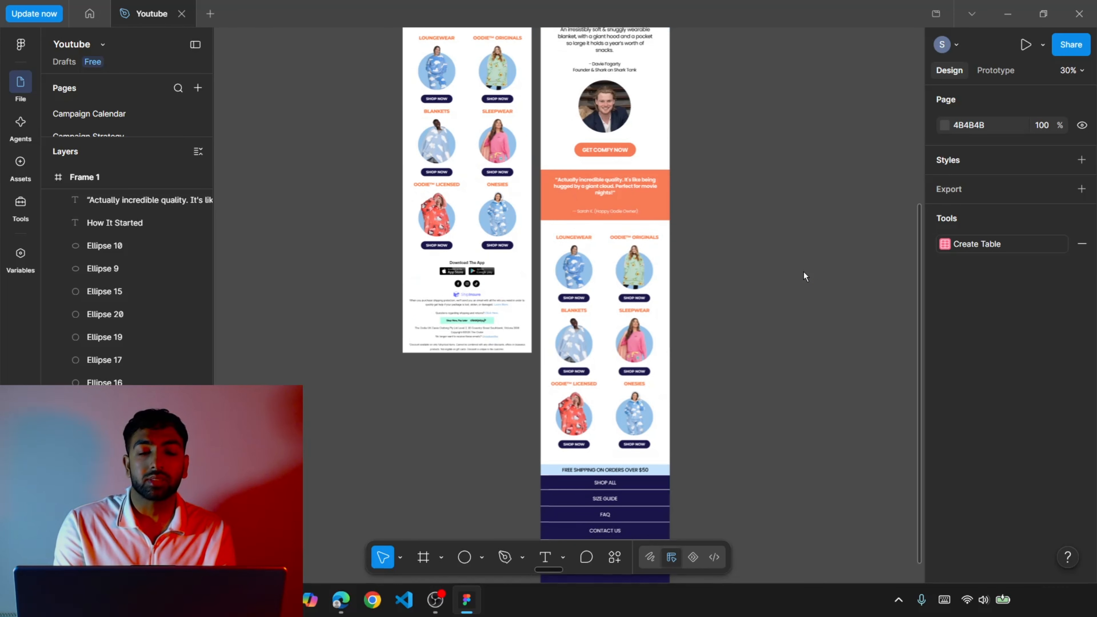
scroll(806, 275, "up", 2)
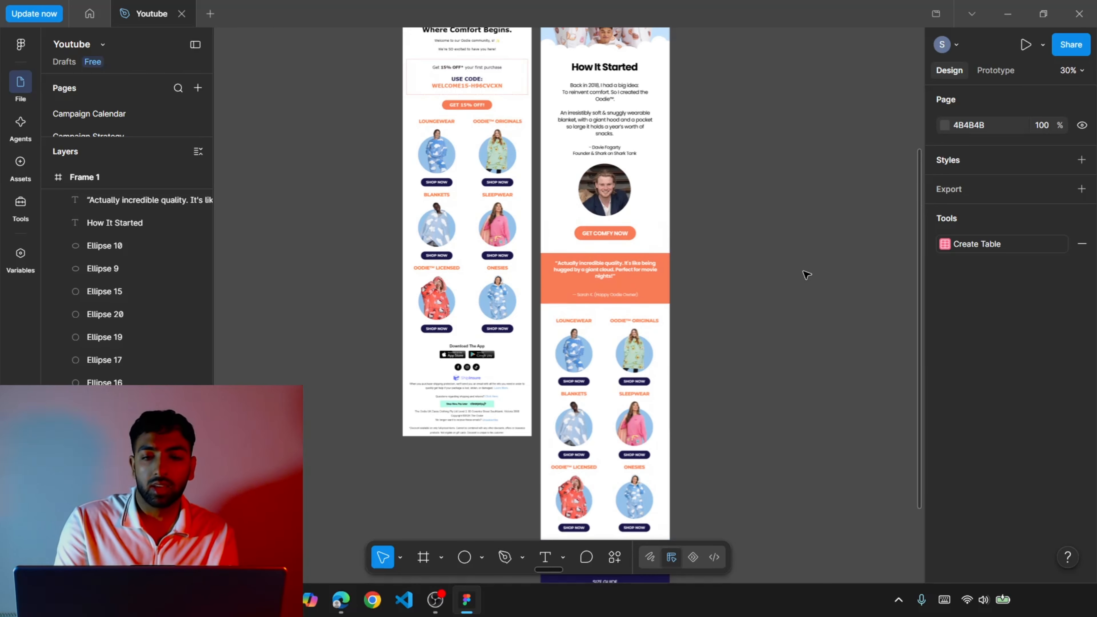
scroll(806, 275, "up", 5)
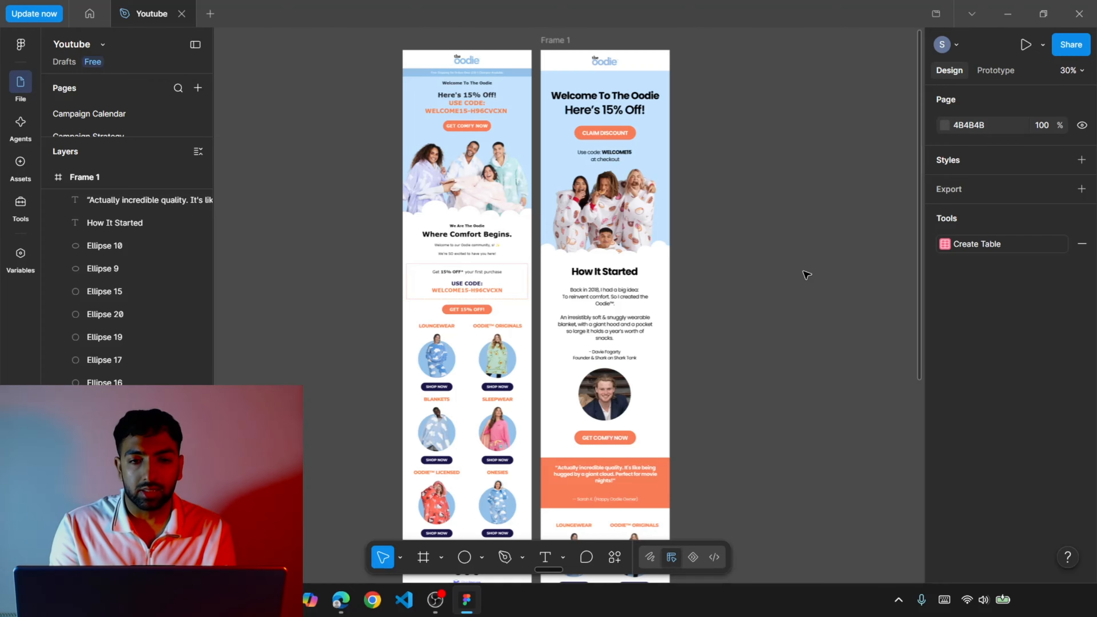
Compare the redesigned hero and How It Started intro with the original email's hero, welcome text and discount code box.
scroll(806, 275, "up", 3)
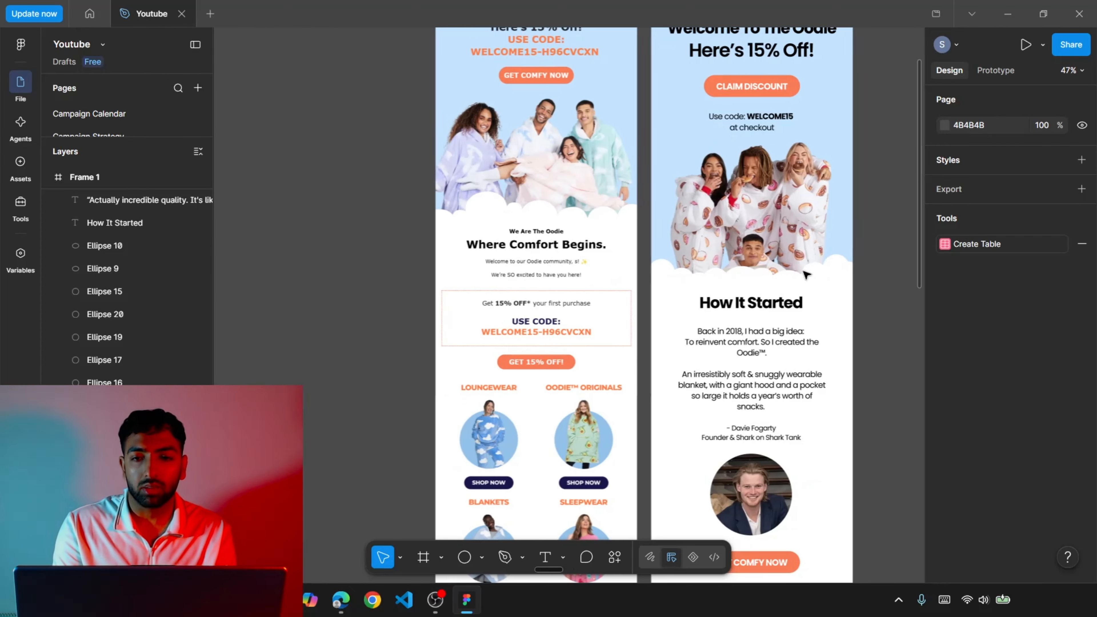
scroll(806, 275, "up", 5)
scroll(806, 275, "up", 3)
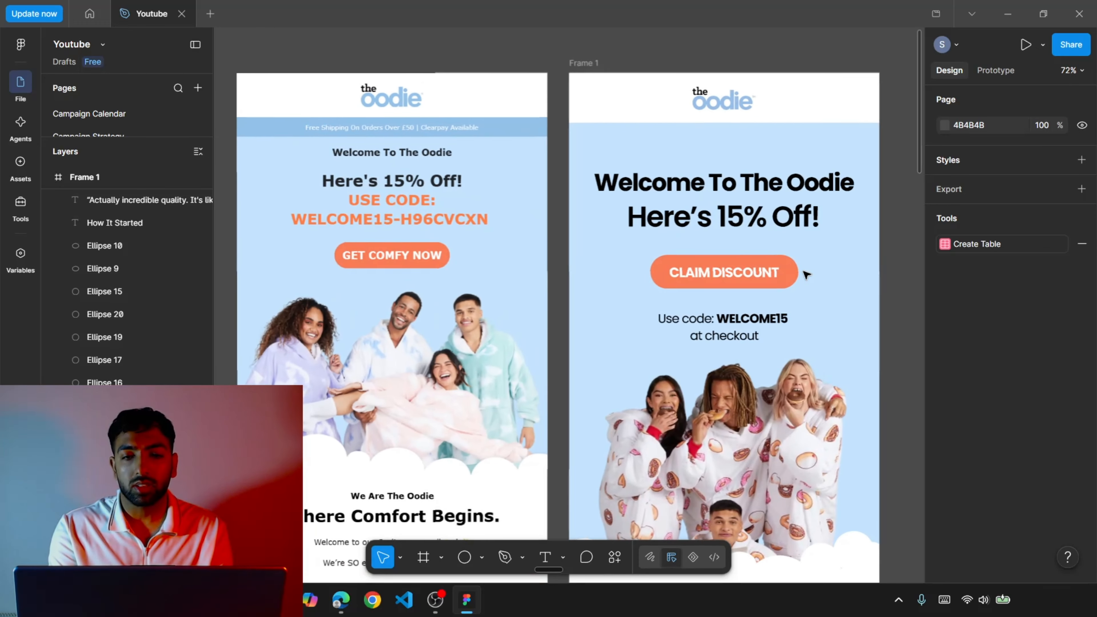
scroll(806, 275, "down", 1)
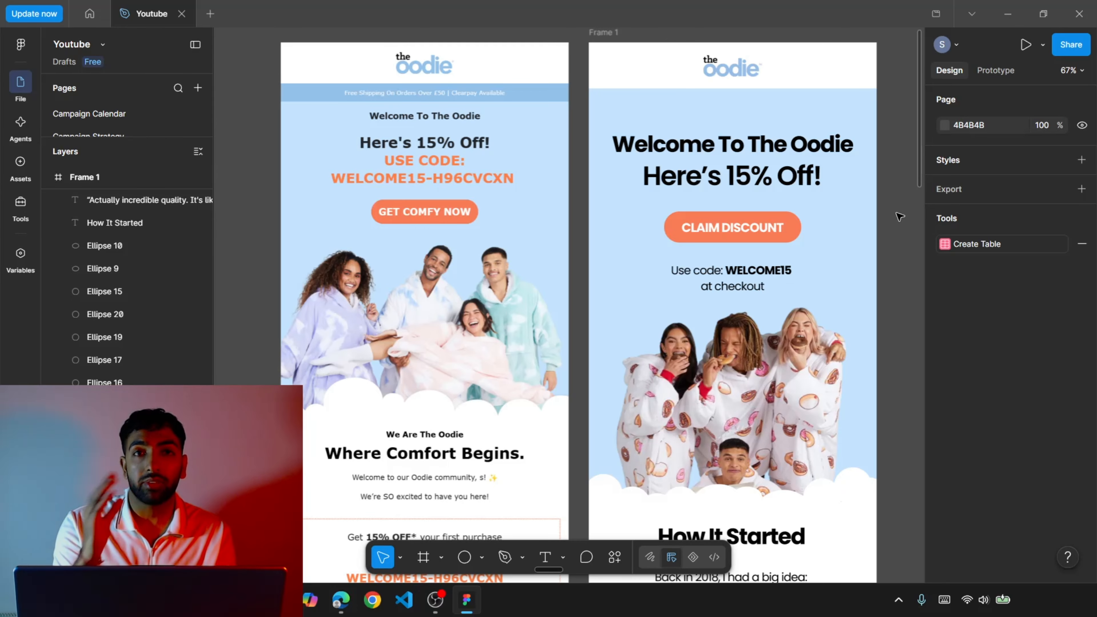
scroll(899, 216, "down", 2)
scroll(900, 216, "down", 6)
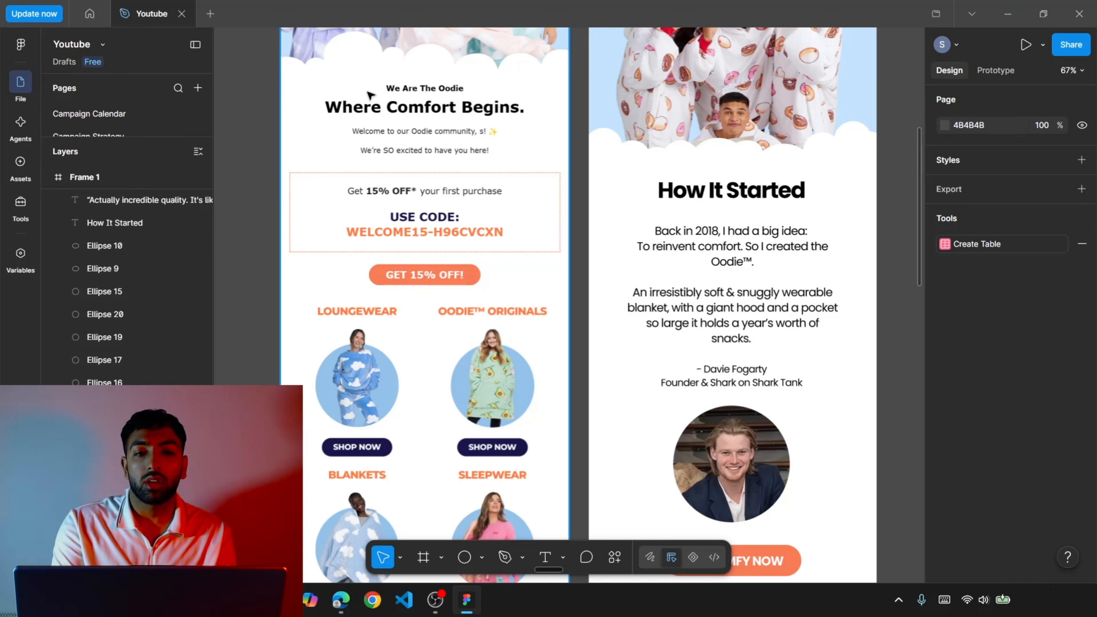
scroll(368, 96, "up", 5)
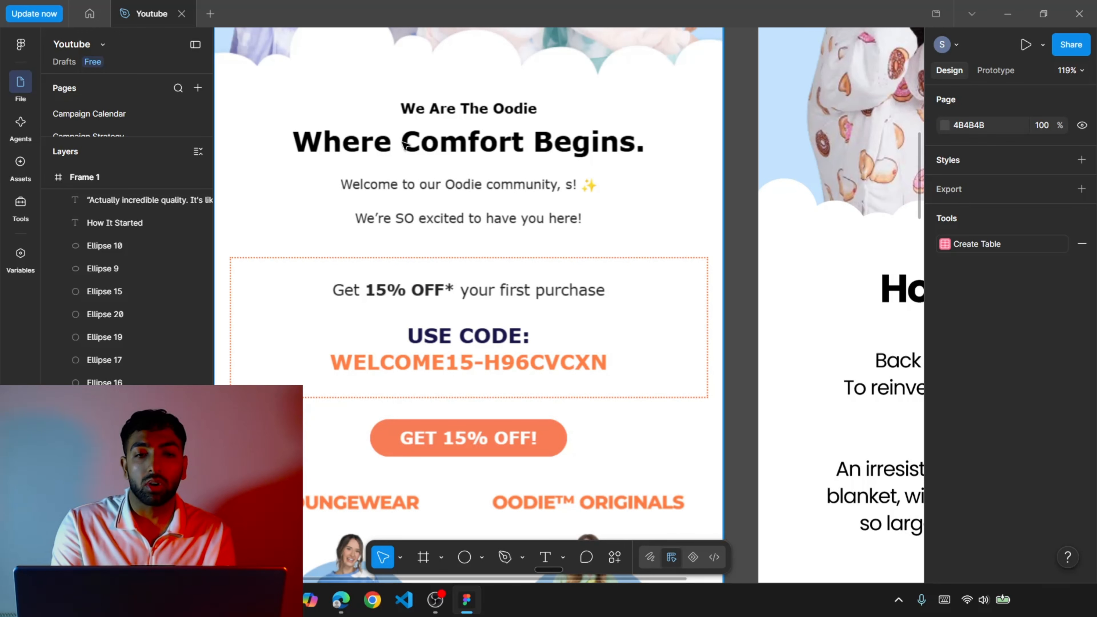
scroll(486, 214, "down", 2)
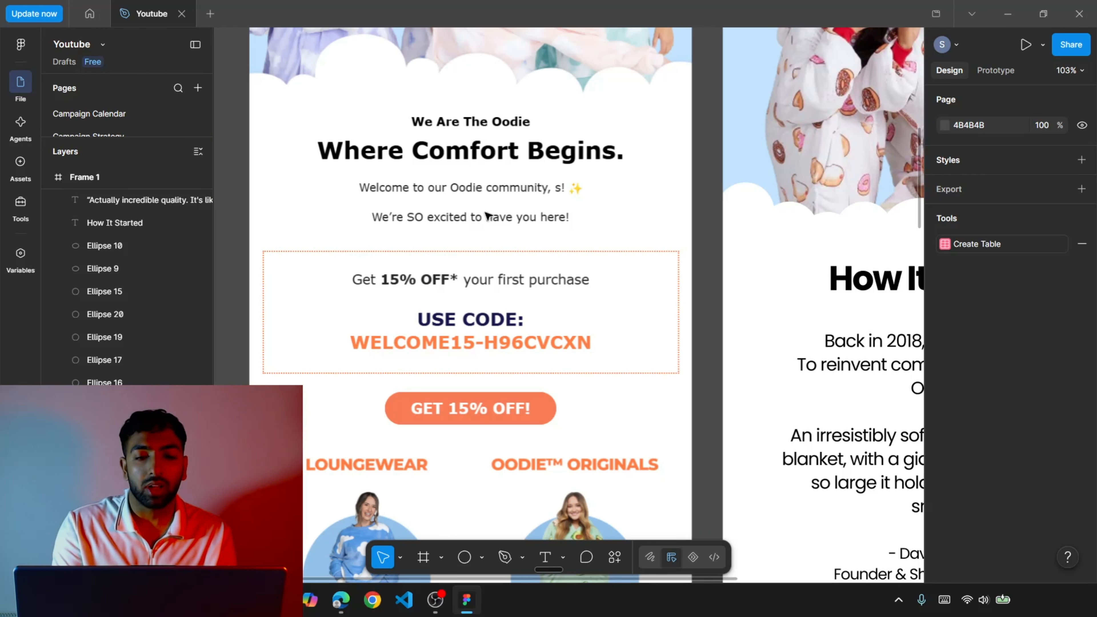
Review the redesign's founder story, Get Comfy Now button, testimonial band and product grid against the original.
scroll(487, 214, "down", 2)
scroll(488, 214, "down", 5)
scroll(729, 404, "right", 4)
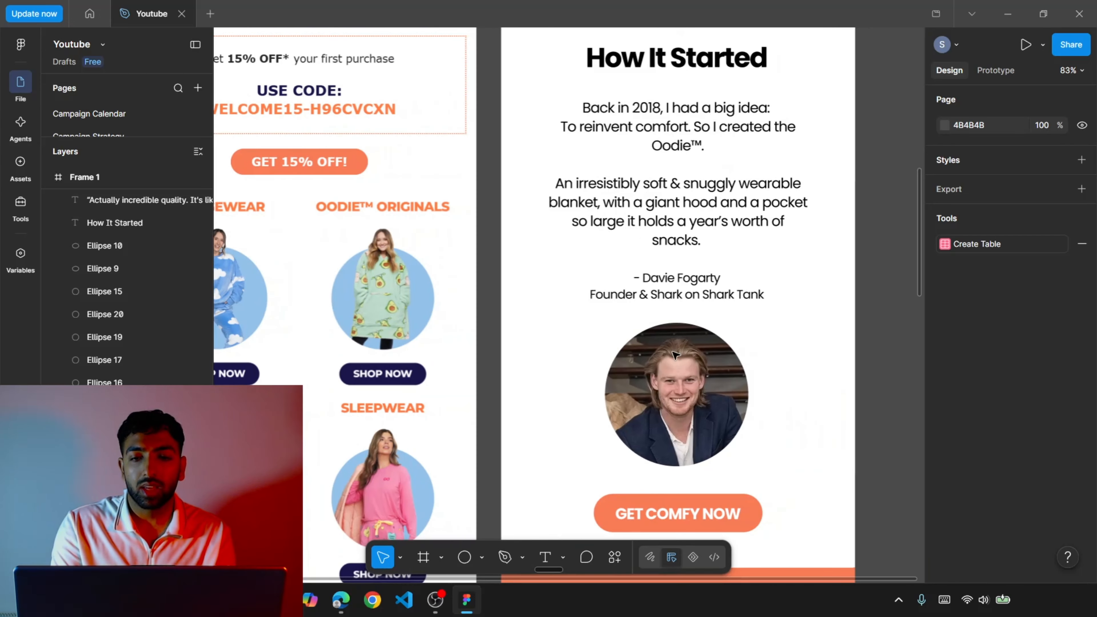
scroll(730, 403, "down", 3)
scroll(729, 404, "down", 2)
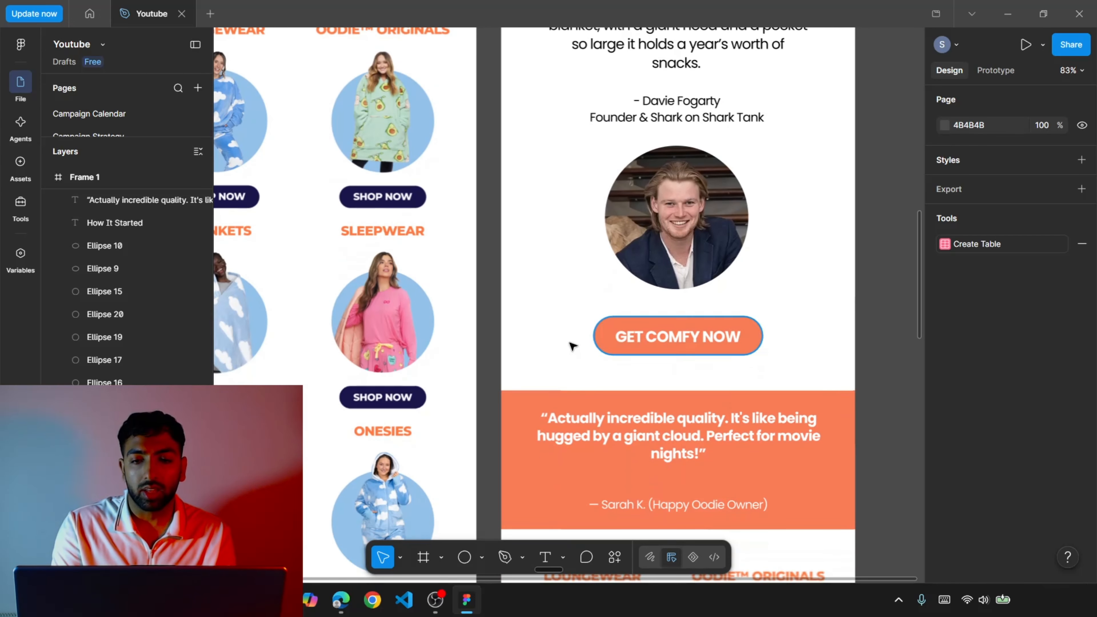
scroll(568, 346, "left", 3)
scroll(568, 345, "down", 3)
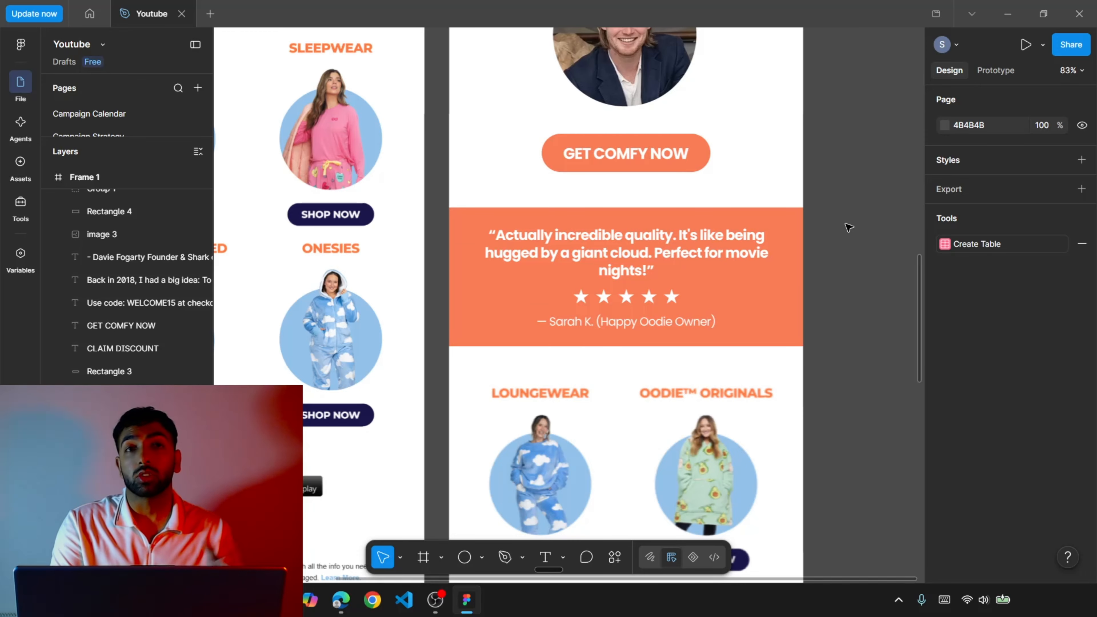
scroll(849, 227, "down", 4)
scroll(849, 228, "down", 3, "ctrl")
scroll(849, 228, "down", 3)
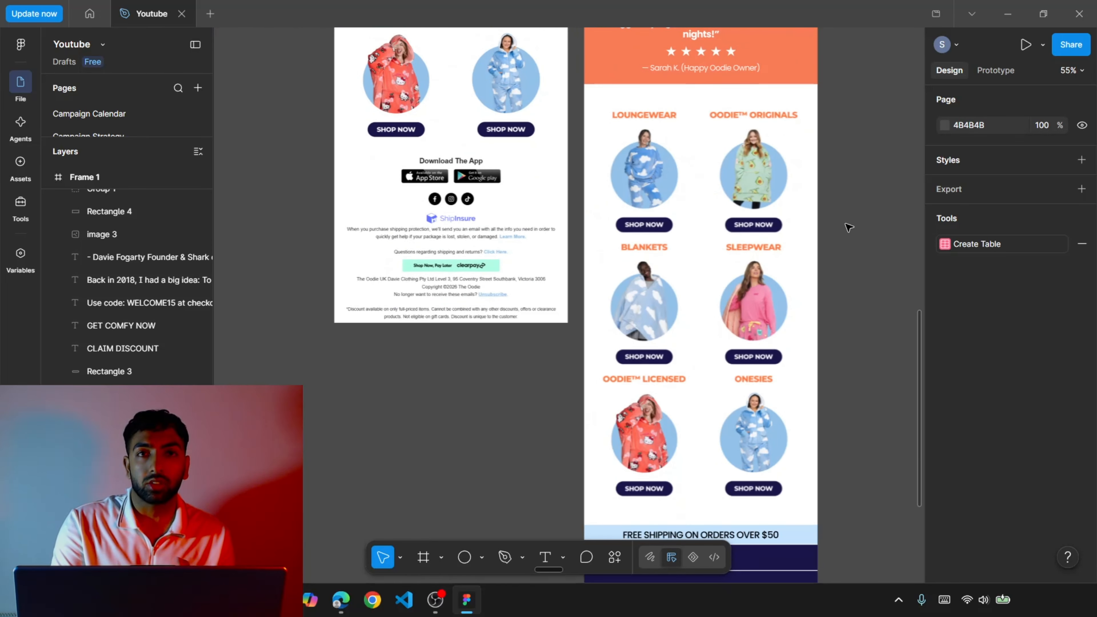
Compare the redesign's free shipping bar, navigation links and social icons with the original email's app, insurance and legal footer.
scroll(849, 227, "right", 2)
scroll(848, 228, "down", 4)
scroll(848, 228, "up", 2, "ctrl")
scroll(848, 227, "down", 4)
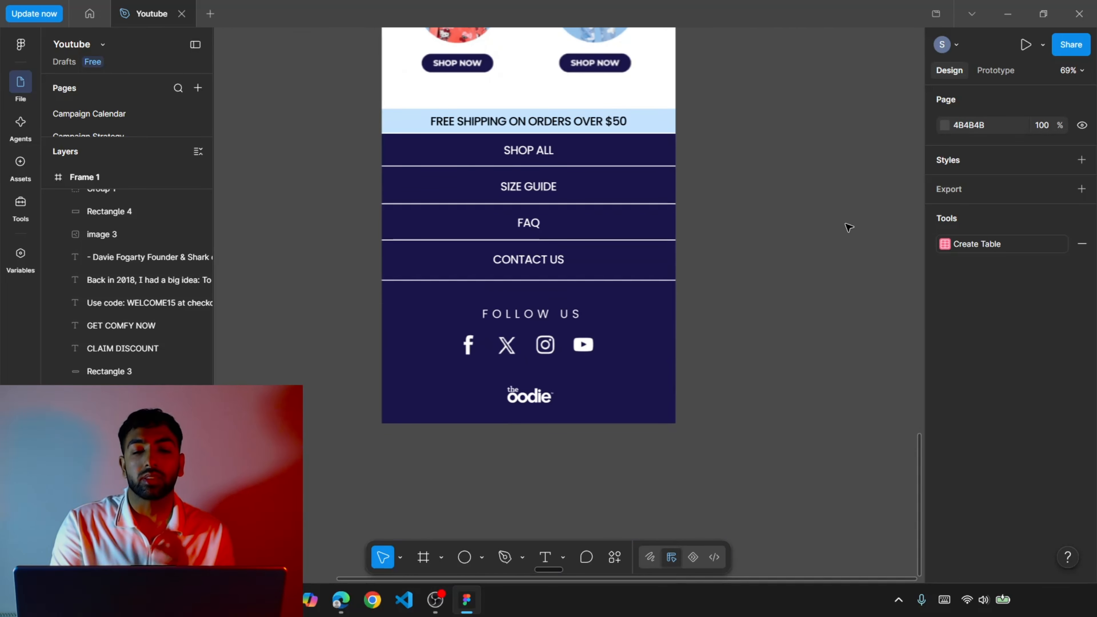
scroll(849, 228, "left", 9)
scroll(849, 228, "up", 10)
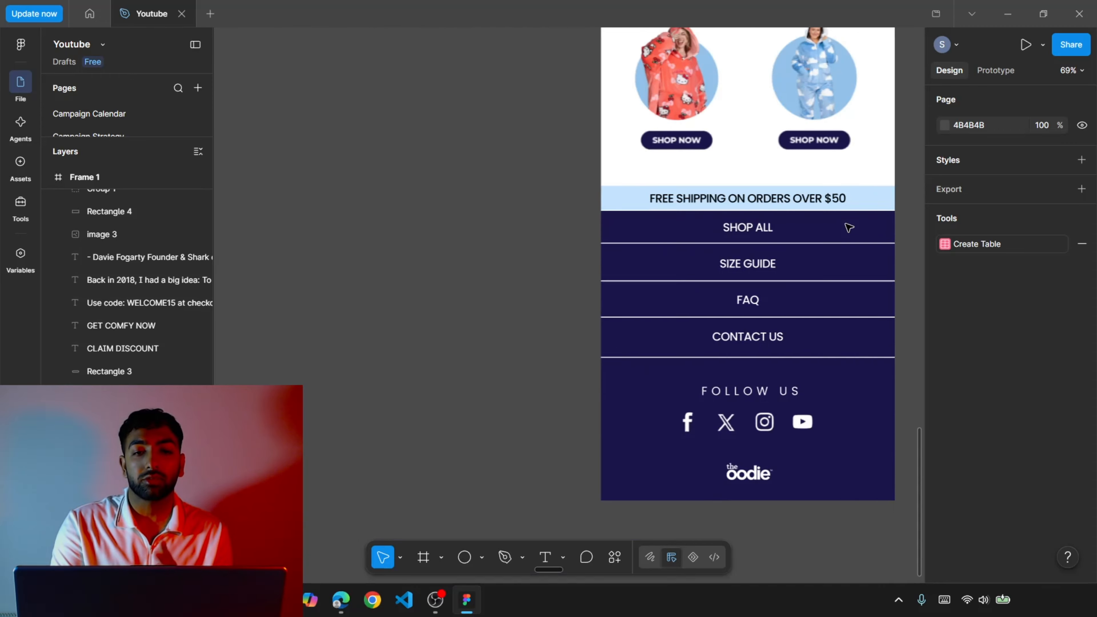
scroll(638, 320, "up", 3)
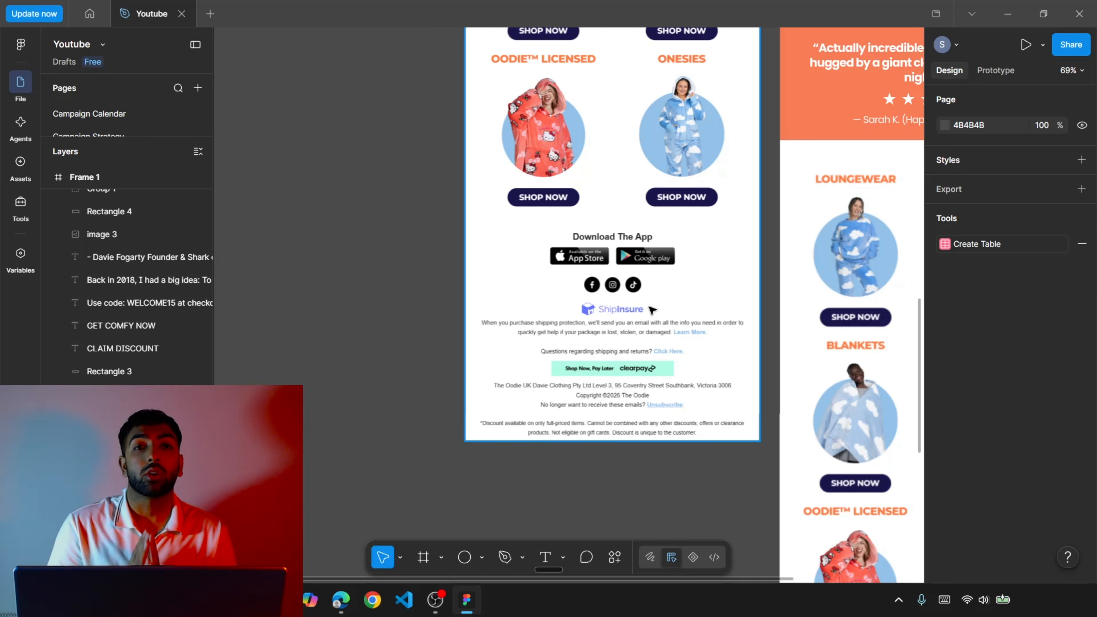
scroll(653, 310, "down", 3)
scroll(652, 310, "right", 7)
scroll(653, 310, "left", 4)
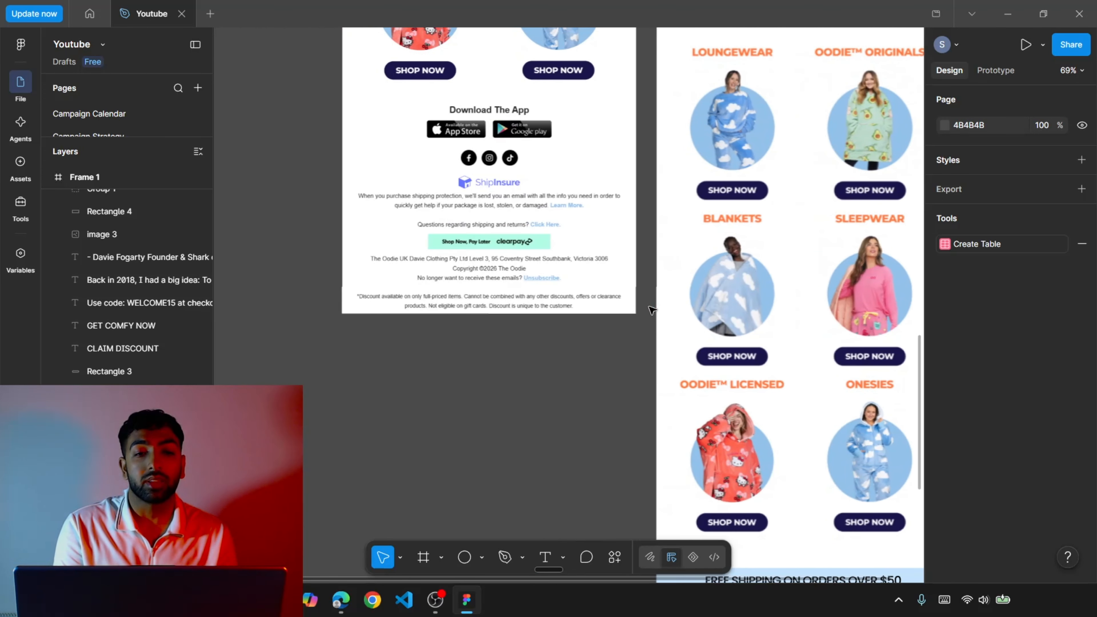
scroll(652, 310, "down", 9)
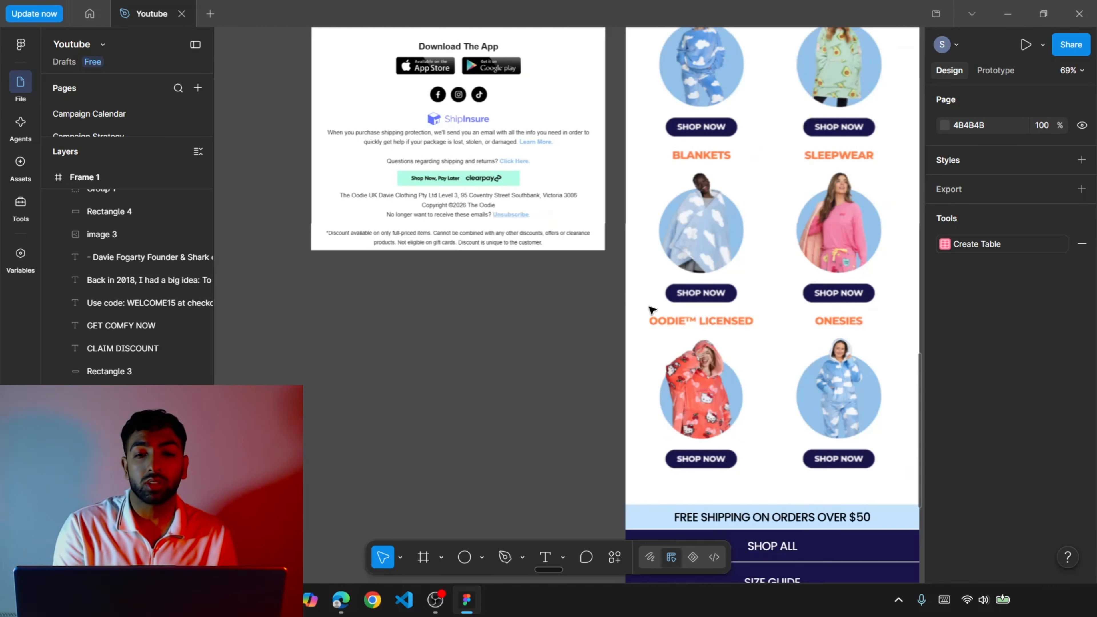
scroll(652, 310, "right", 6)
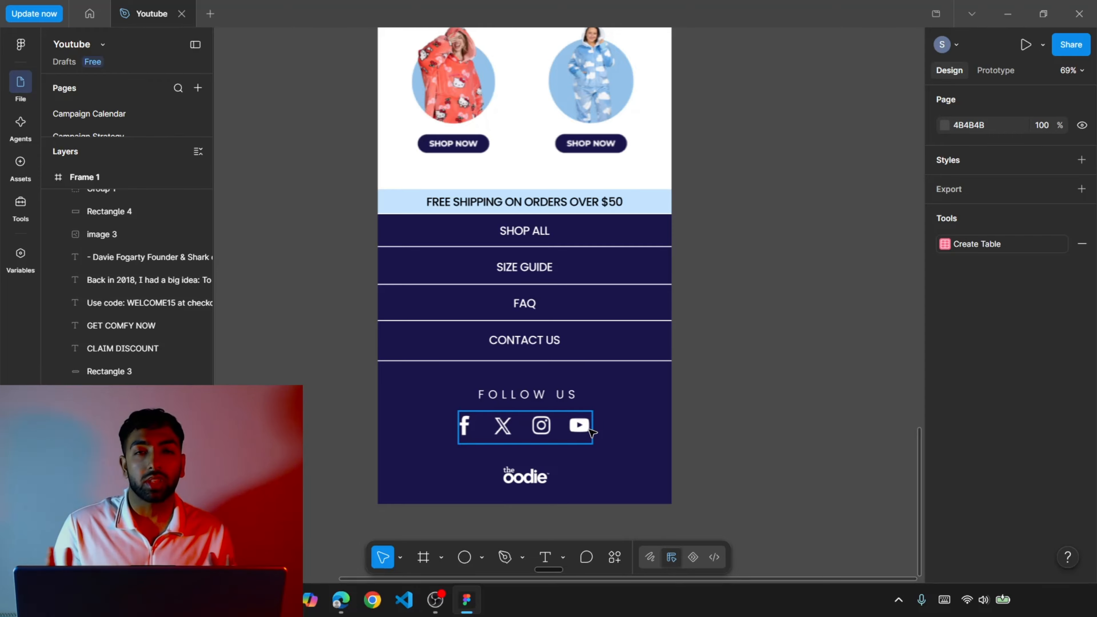
scroll(591, 430, "down", 2)
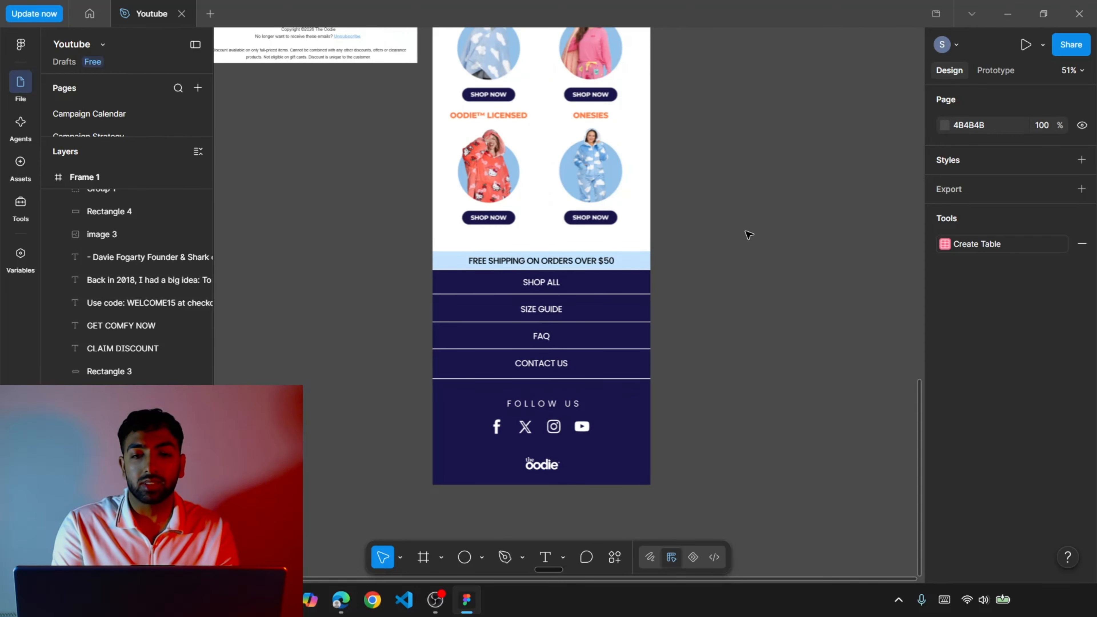
scroll(750, 232, "down", 2)
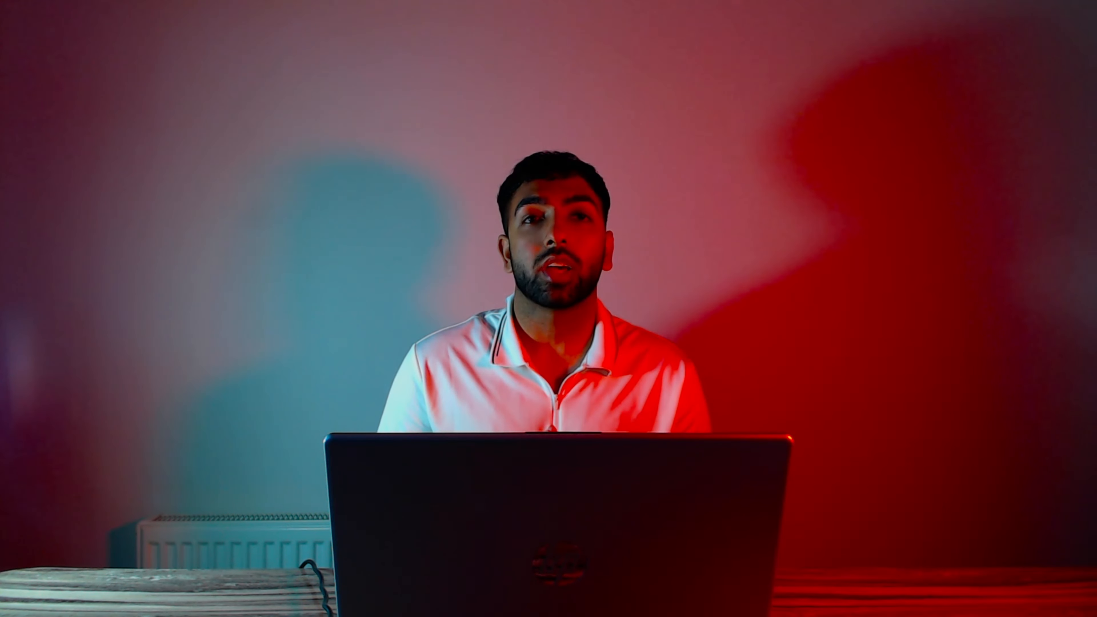